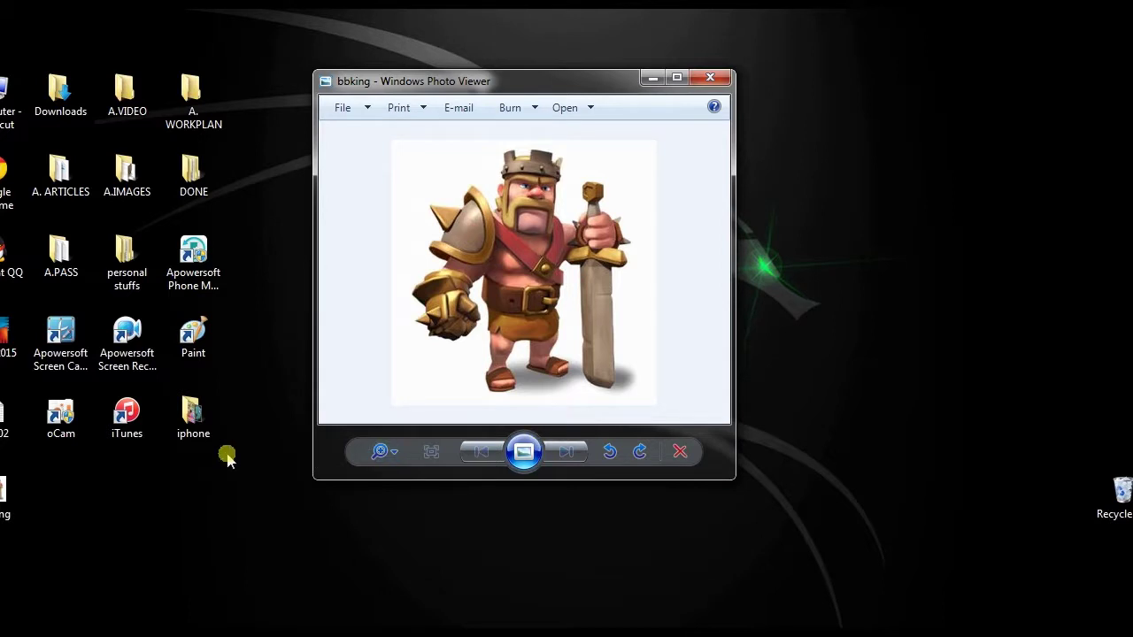
Launch Paint from Start and paste the captured desktop screenshot onto the canvas.
key("super")
left_click(19, 373)
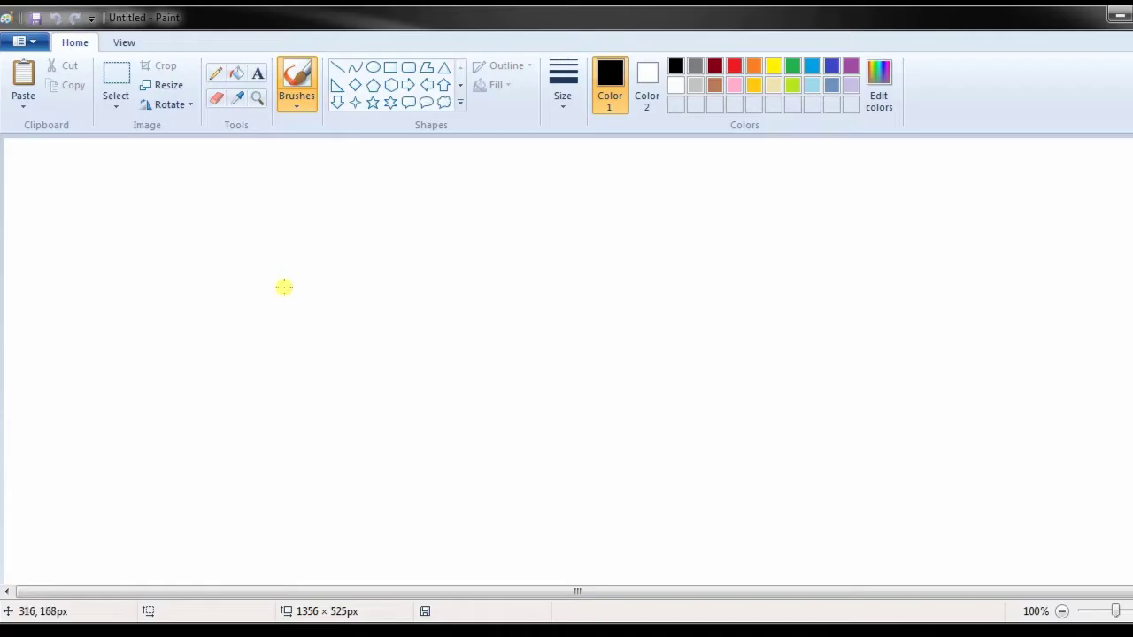
left_click(24, 77)
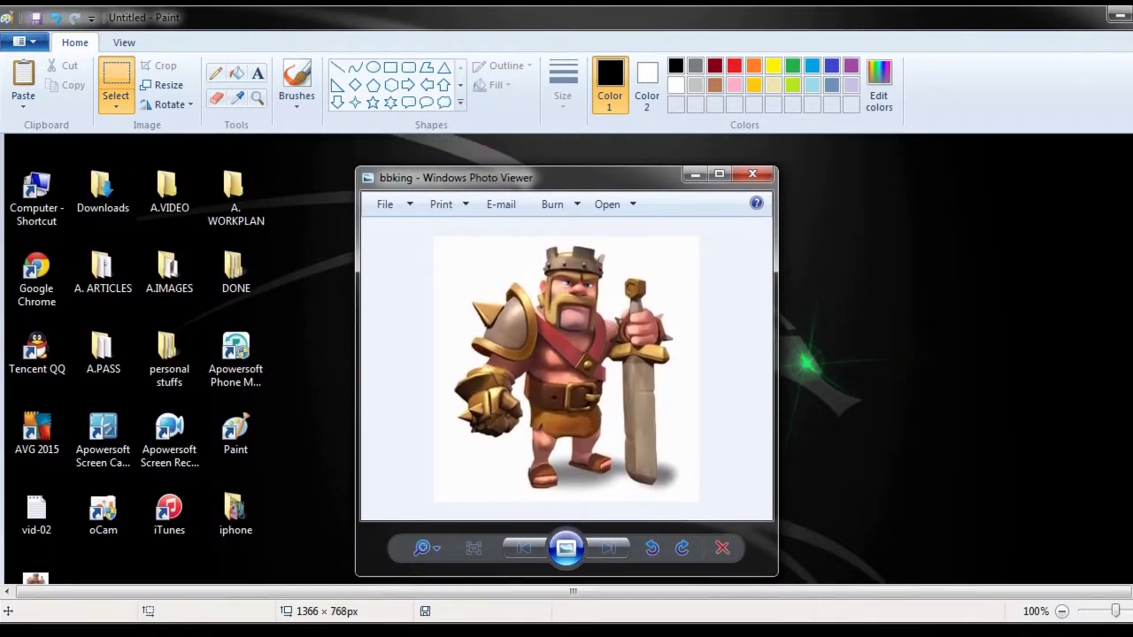
scroll(452, 360, "up", 1)
scroll(566, 359, "down", 1)
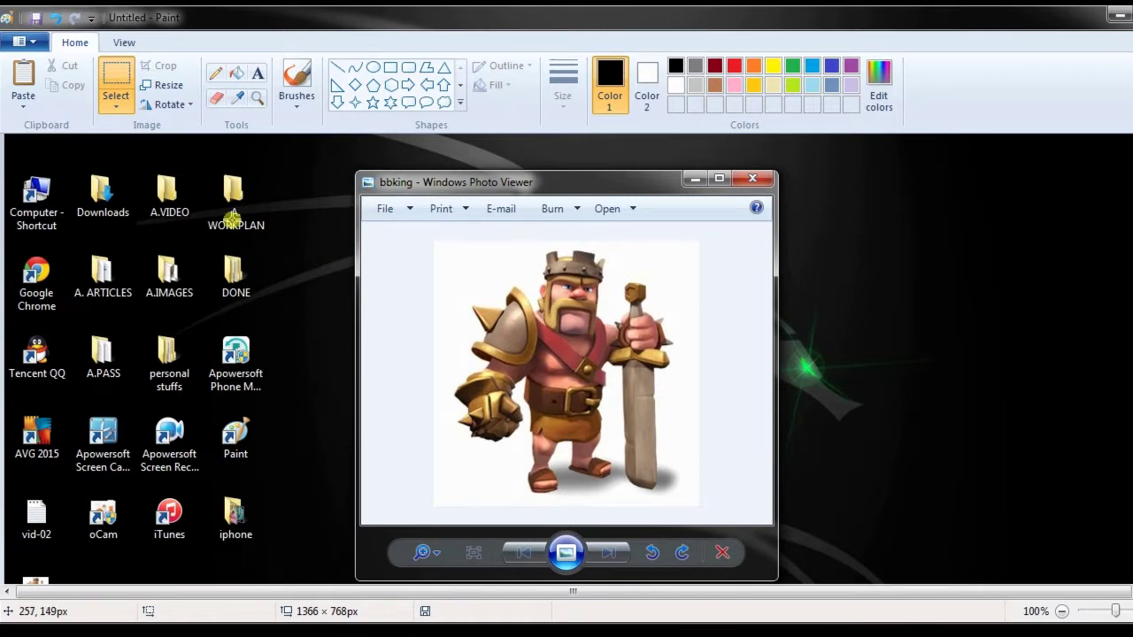
Save the image to the Desktop as the PNG file bbking-20.
left_click(37, 19)
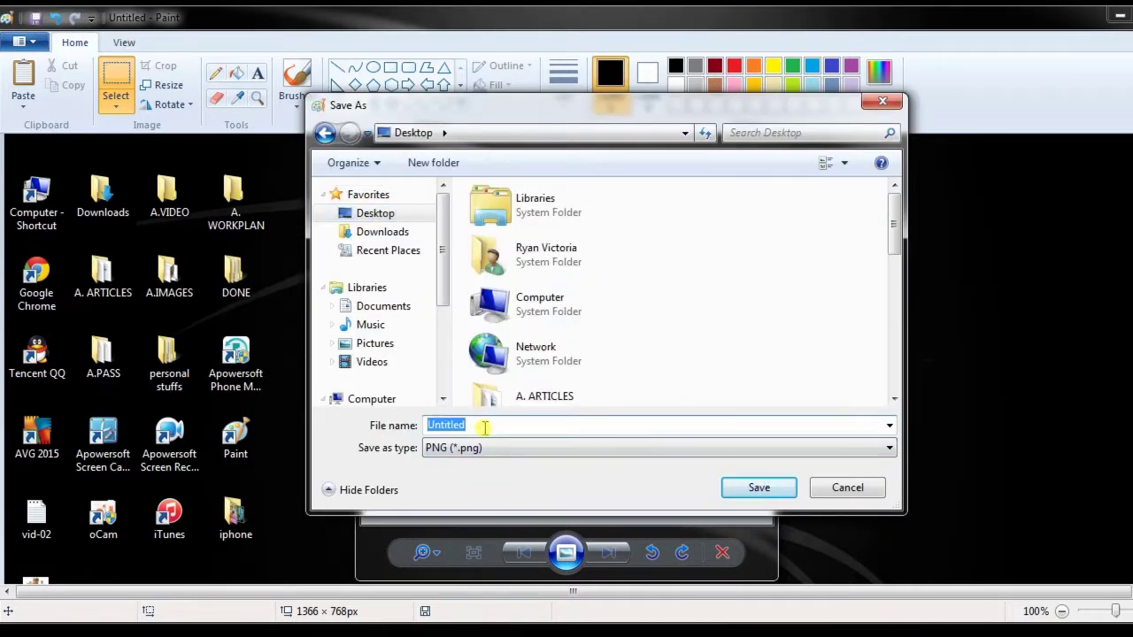
type("bbking")
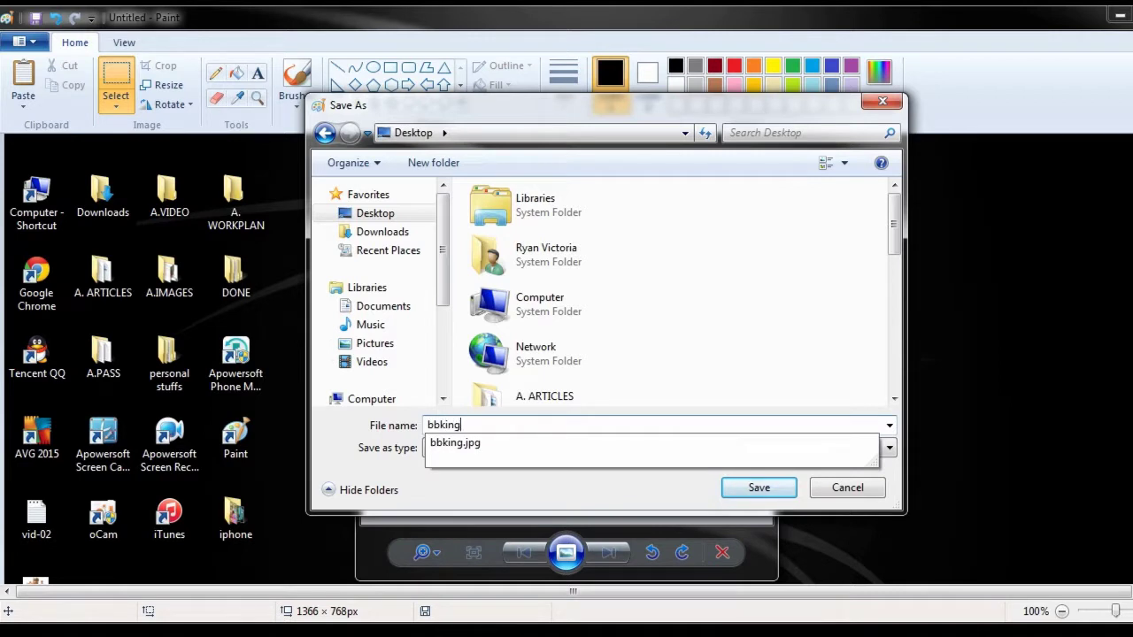
type("-20")
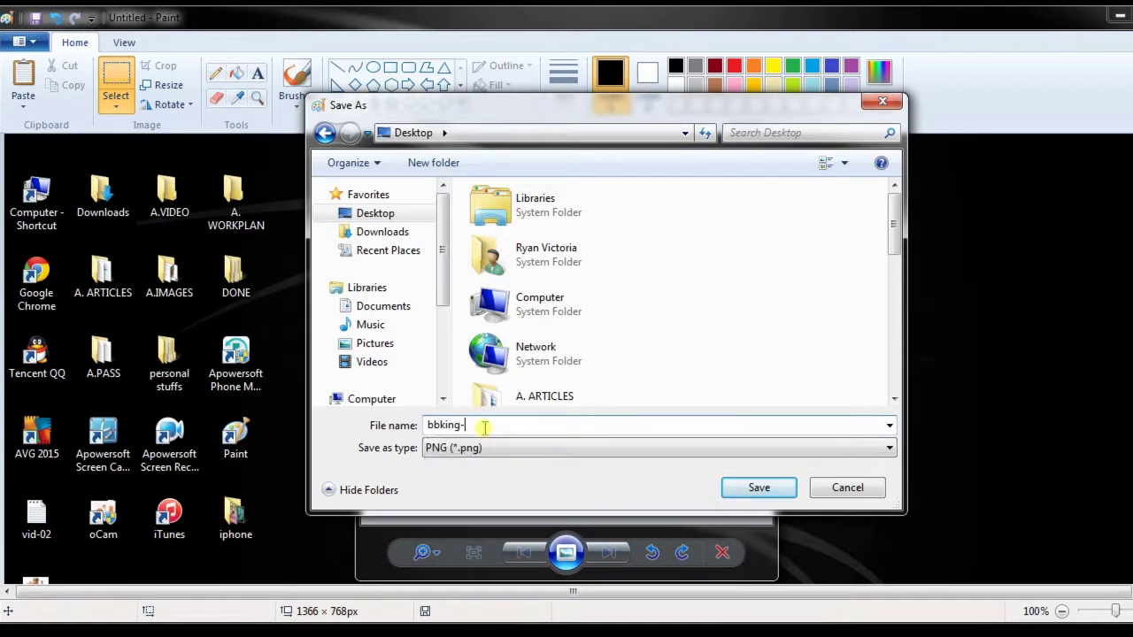
left_click(758, 488)
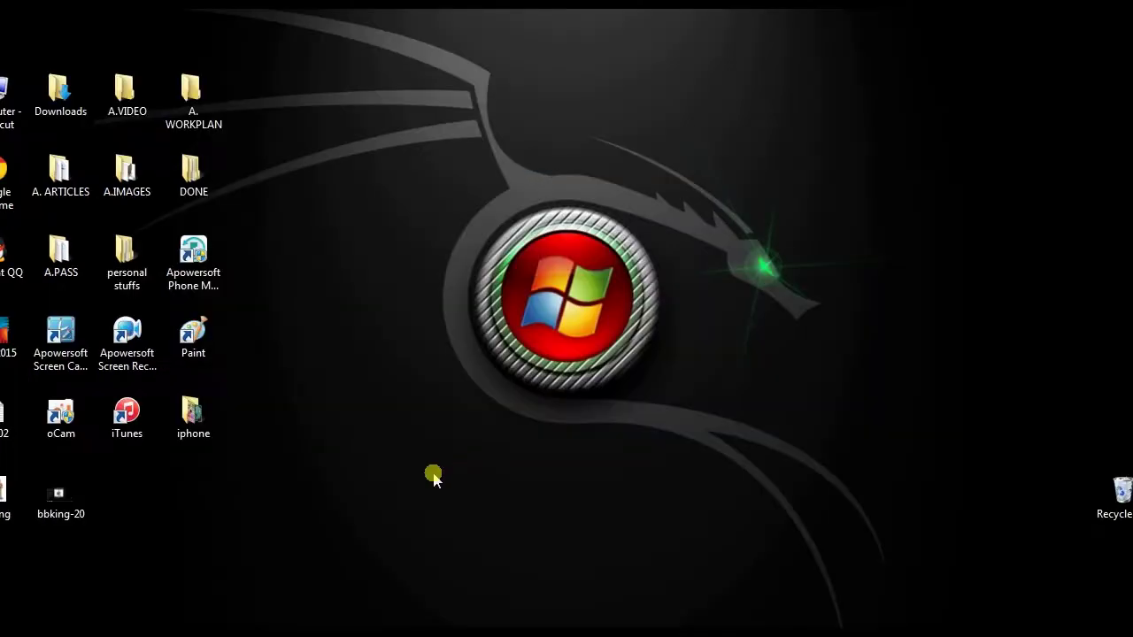
Open the bbking-20 image and load the screenshot.net print-screen article in Chrome.
double_click(55, 518)
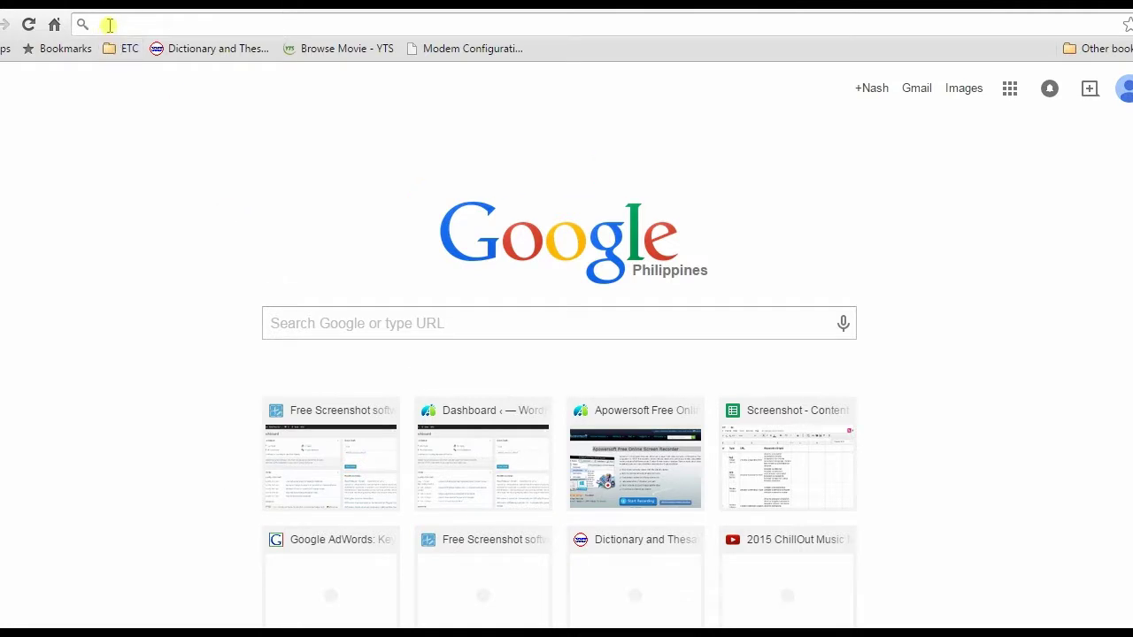
type("http://screenshot.net/print-screen-on-pc.html")
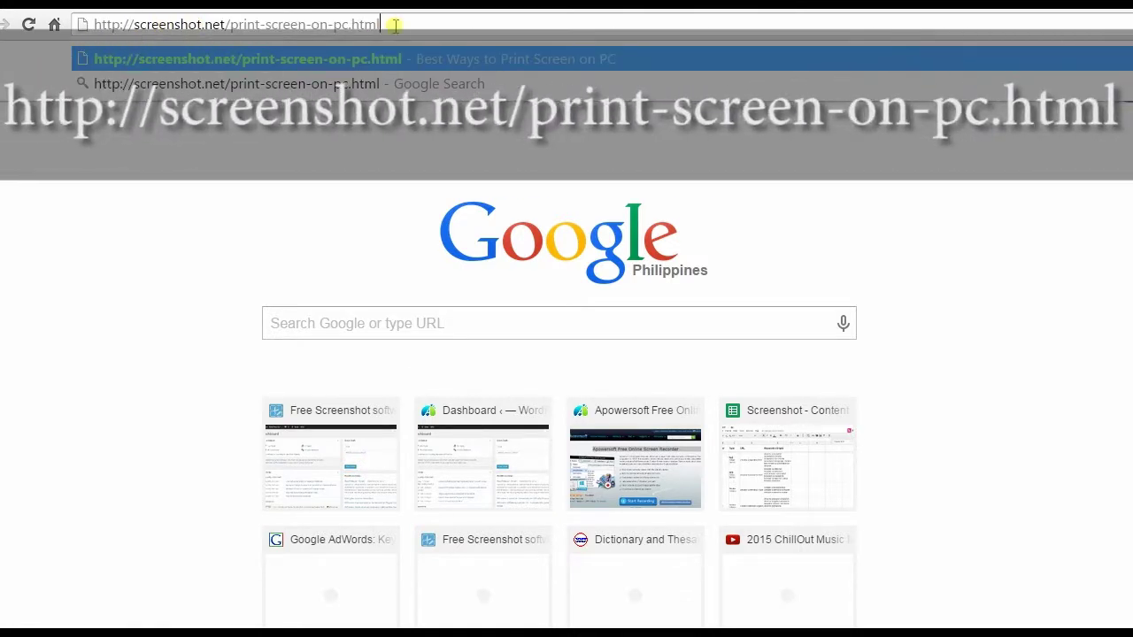
key("Return")
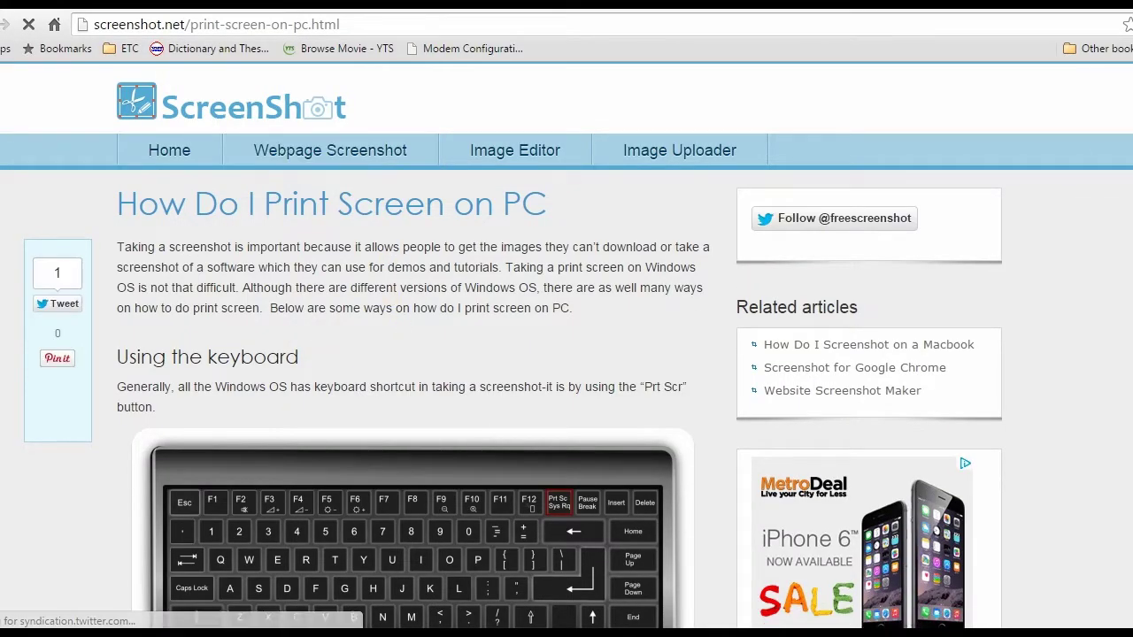
scroll(566, 195, "down", 1)
scroll(566, 345, "down", 4)
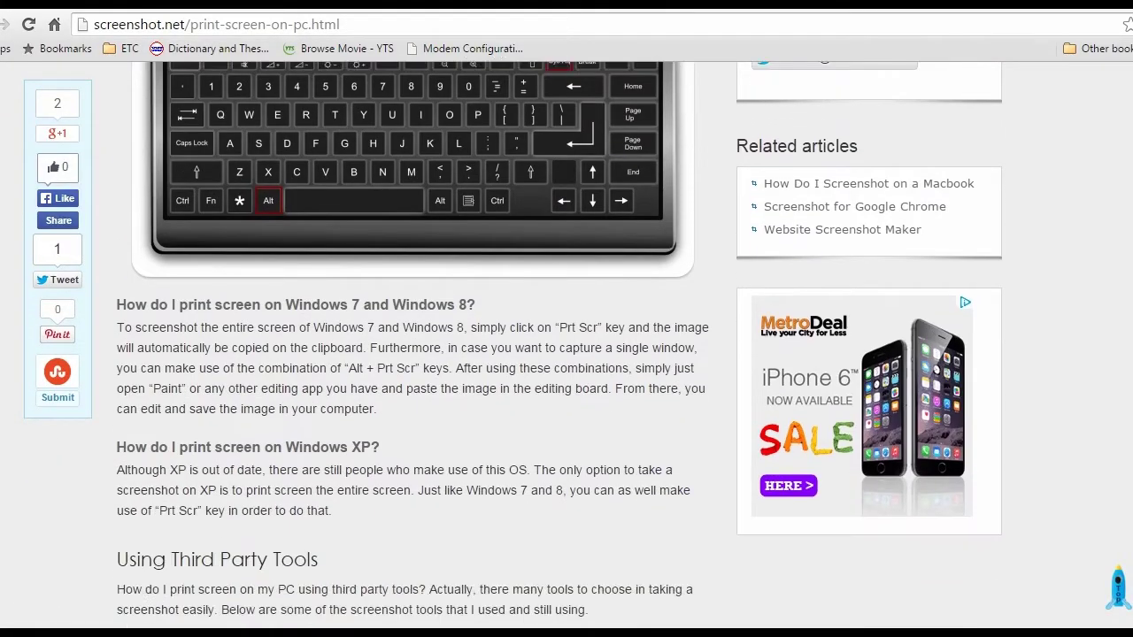
scroll(229, 445, "down", 6)
Go to screenshot.net's home page and start its free online screenshot tool.
left_click(228, 435)
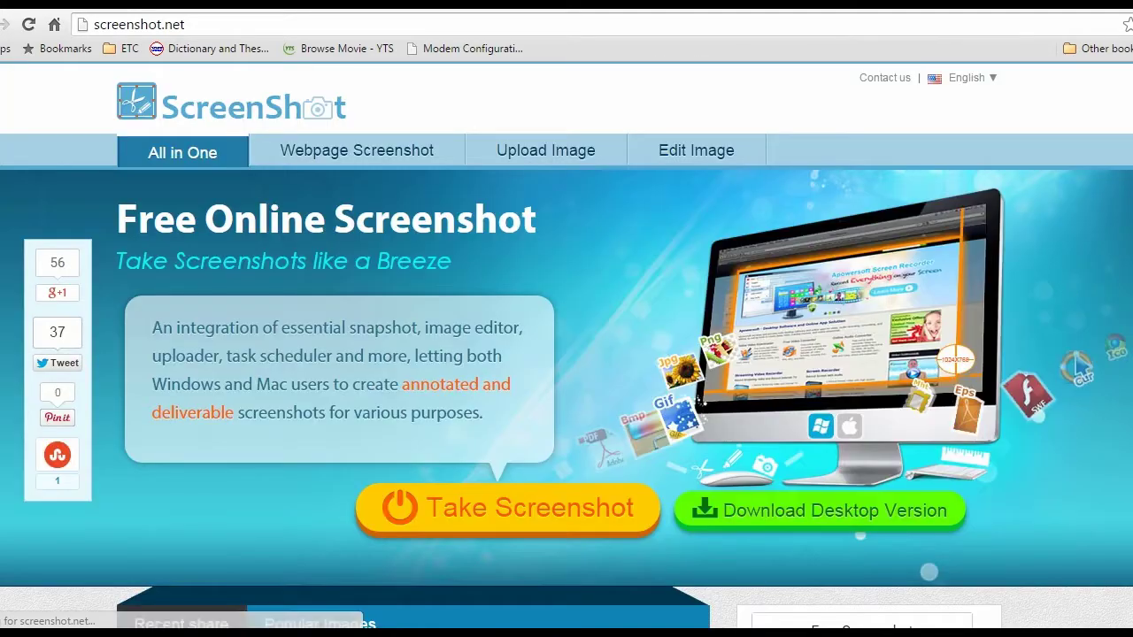
scroll(566, 345, "down", 1)
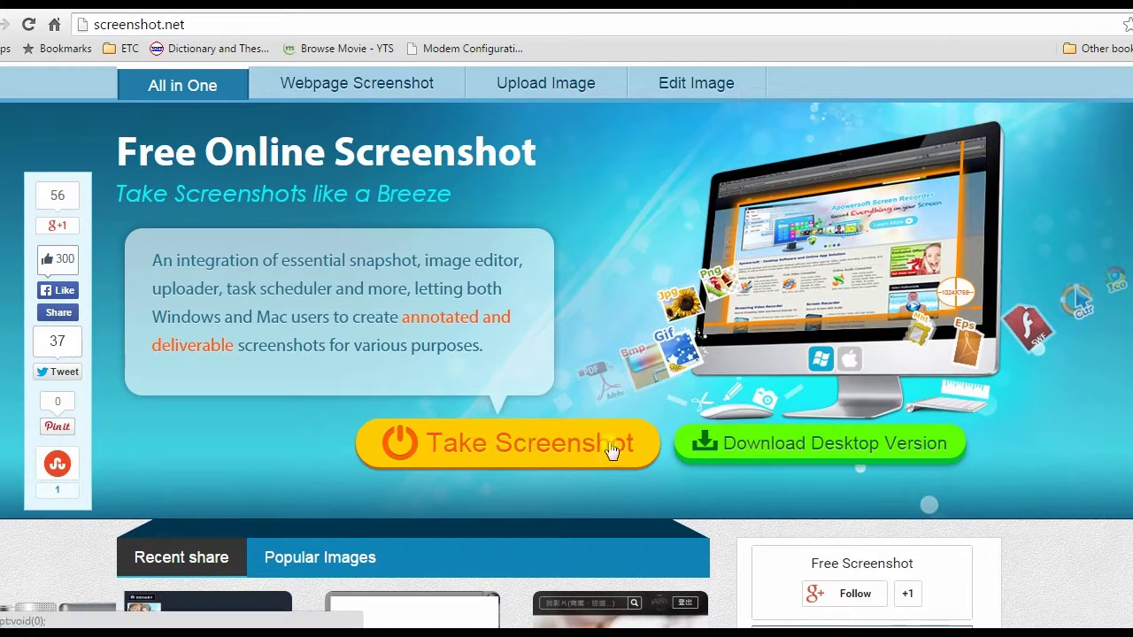
left_click(518, 455)
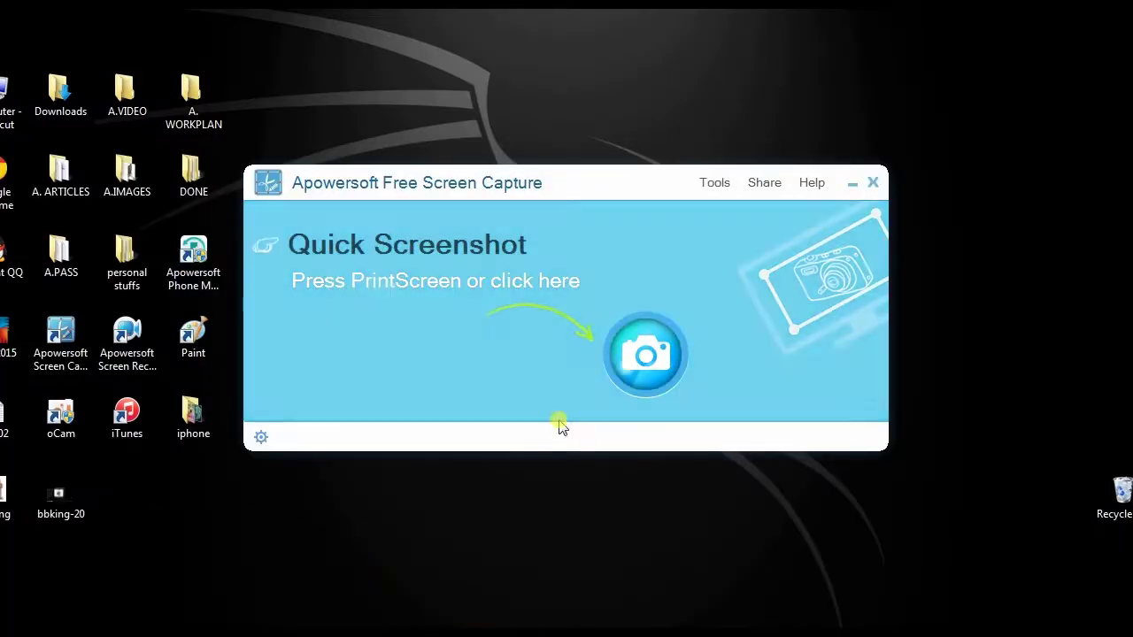
Capture a 457 x 334 region around the barbarian picture in Photo Viewer.
left_click(800, 180)
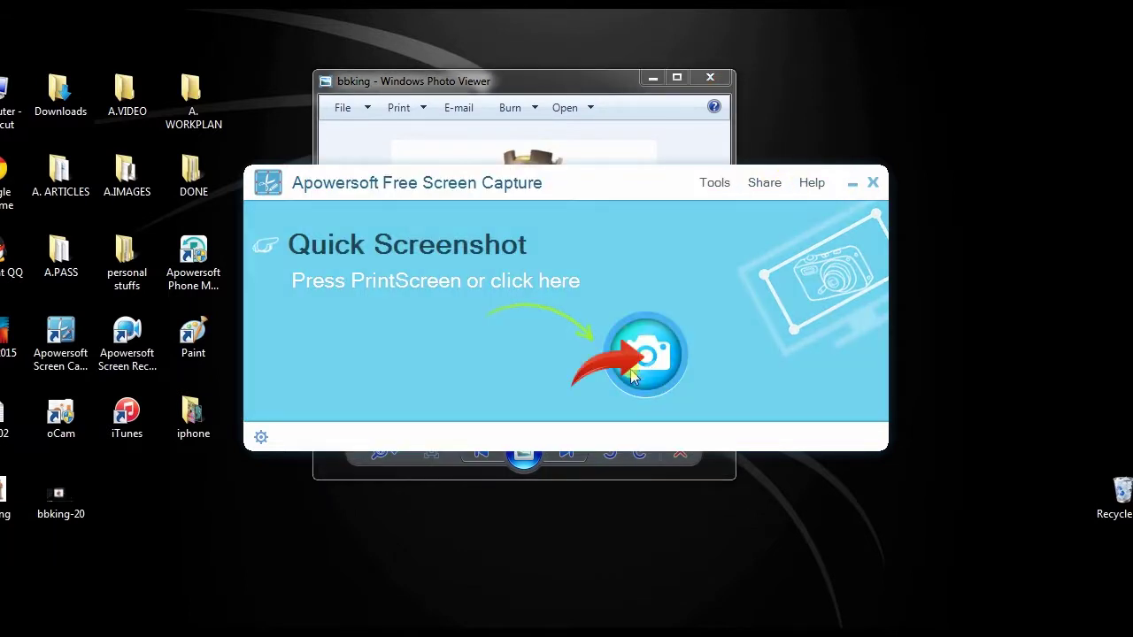
left_click(649, 359)
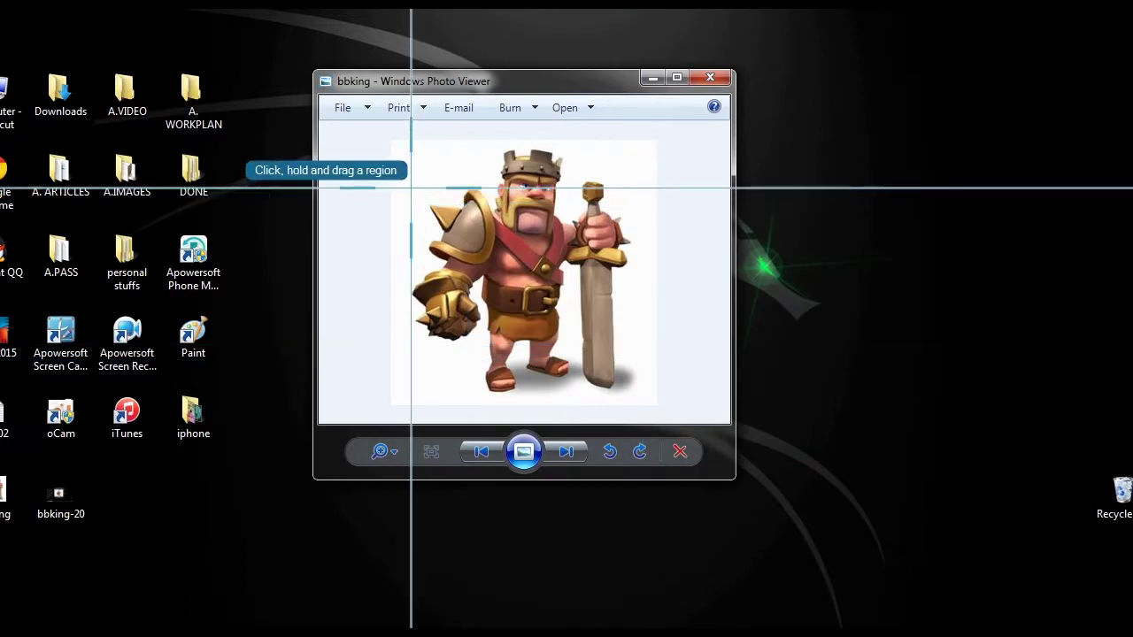
left_click_drag(321, 121, 727, 418)
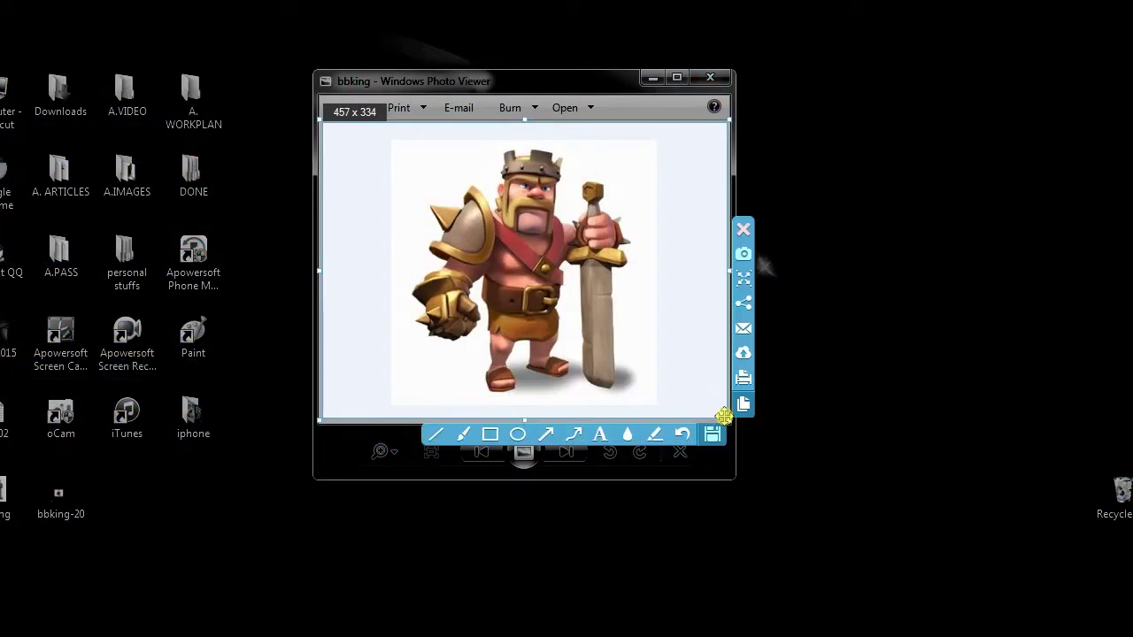
Draw a medium-thickness red arrow pointing at the barbarian's belt buckle.
left_click(545, 434)
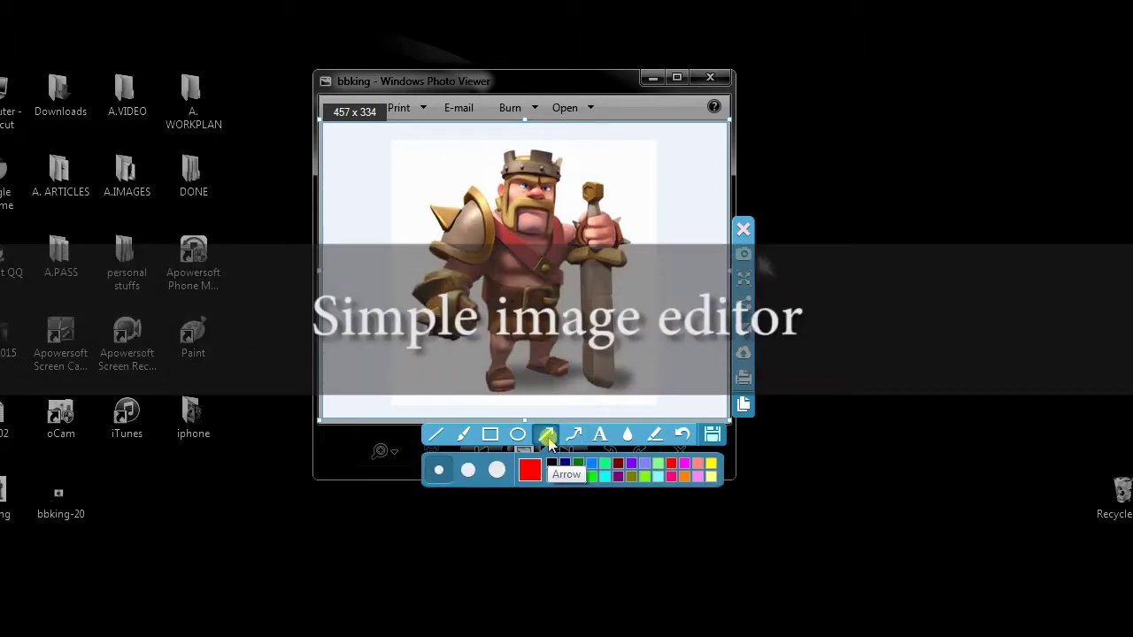
left_click(469, 470)
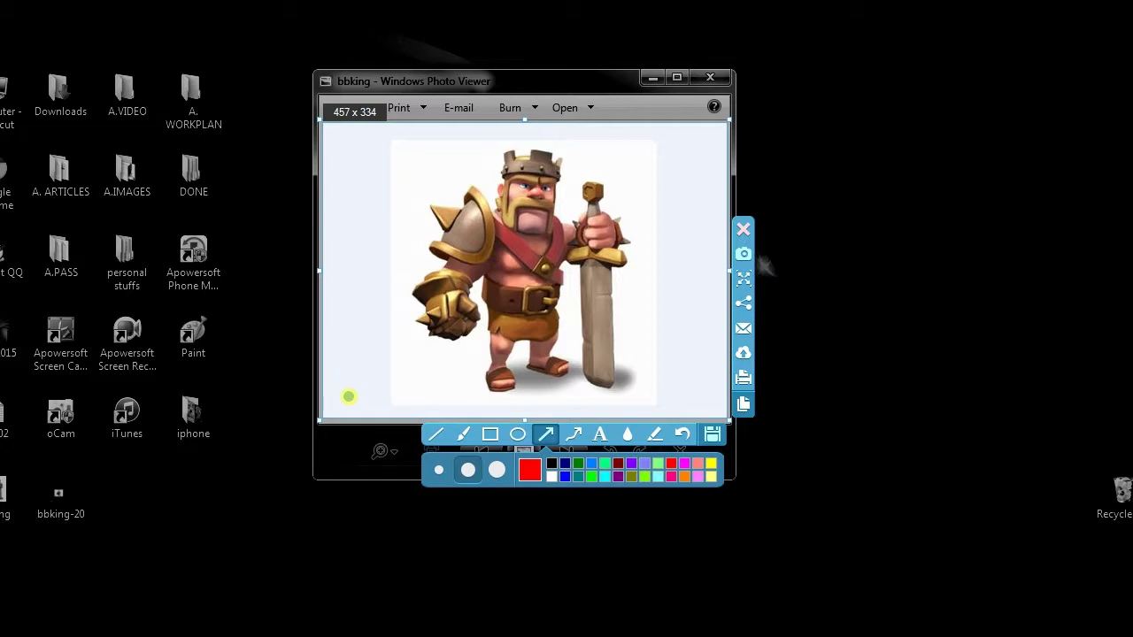
left_click_drag(349, 396, 518, 296)
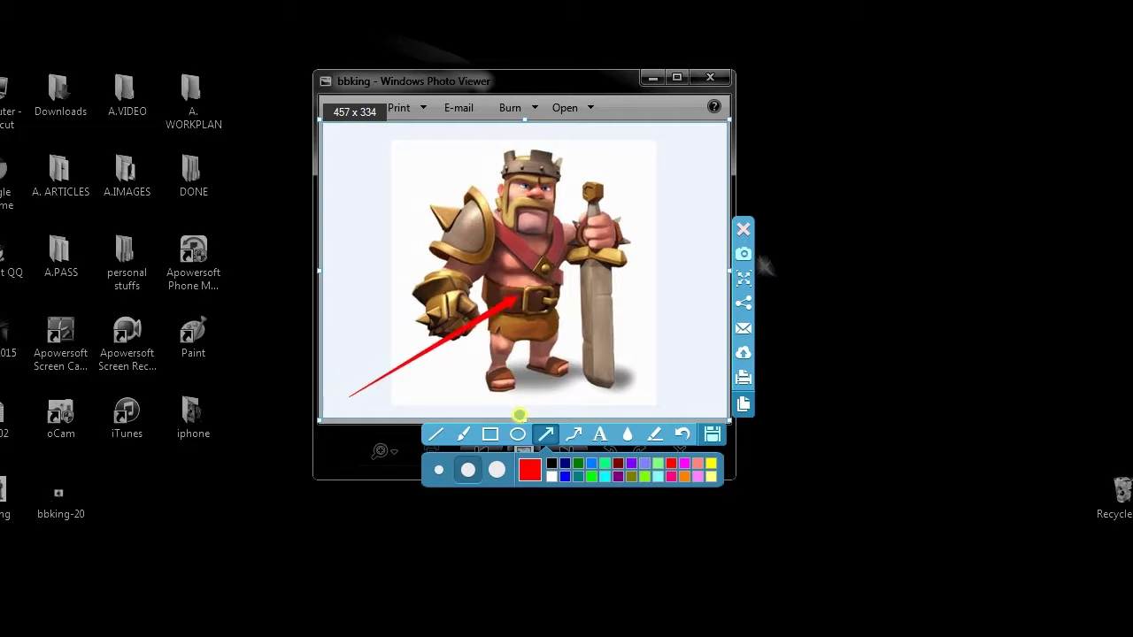
Add a red ellipse above the sword with the size-18 red label 'bbking', then save.
left_click(518, 434)
left_click_drag(587, 149, 675, 183)
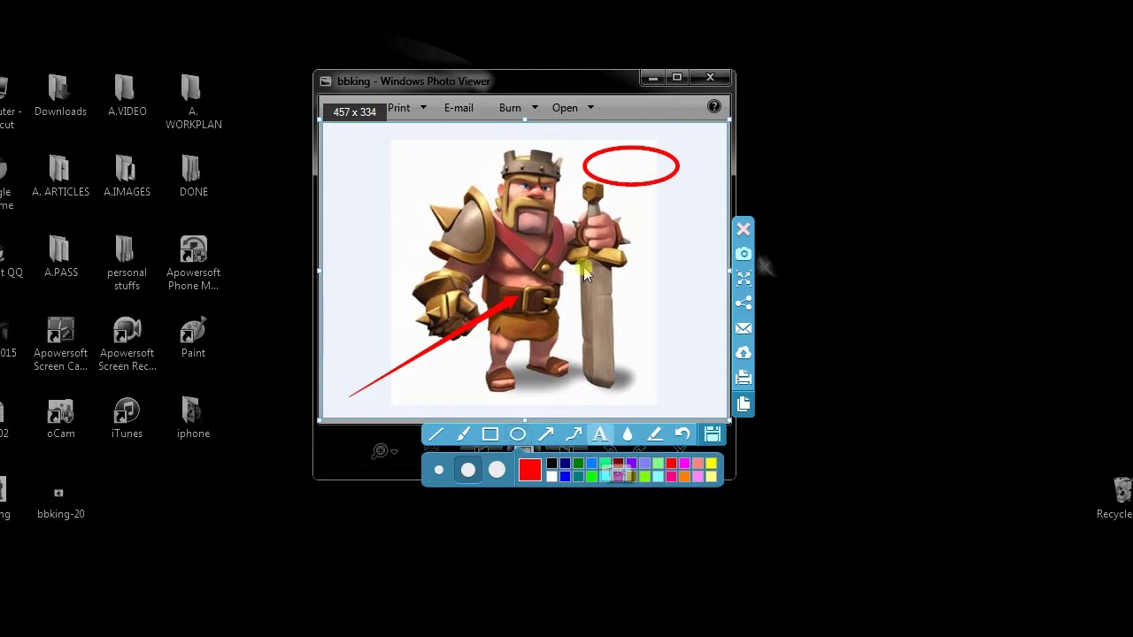
left_click(600, 433)
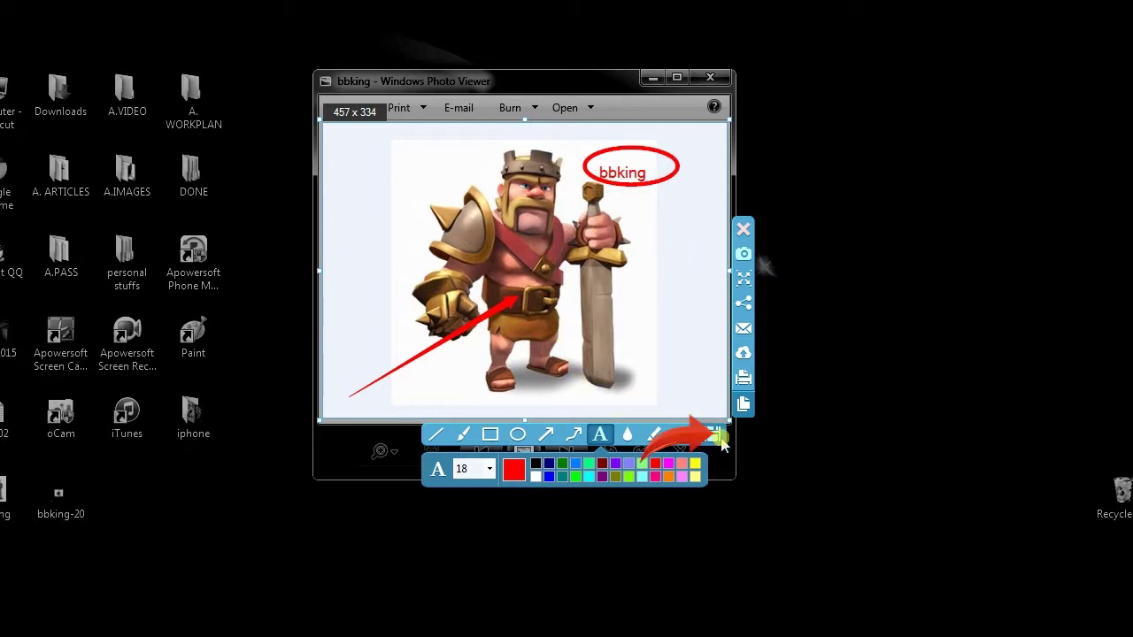
left_click(715, 436)
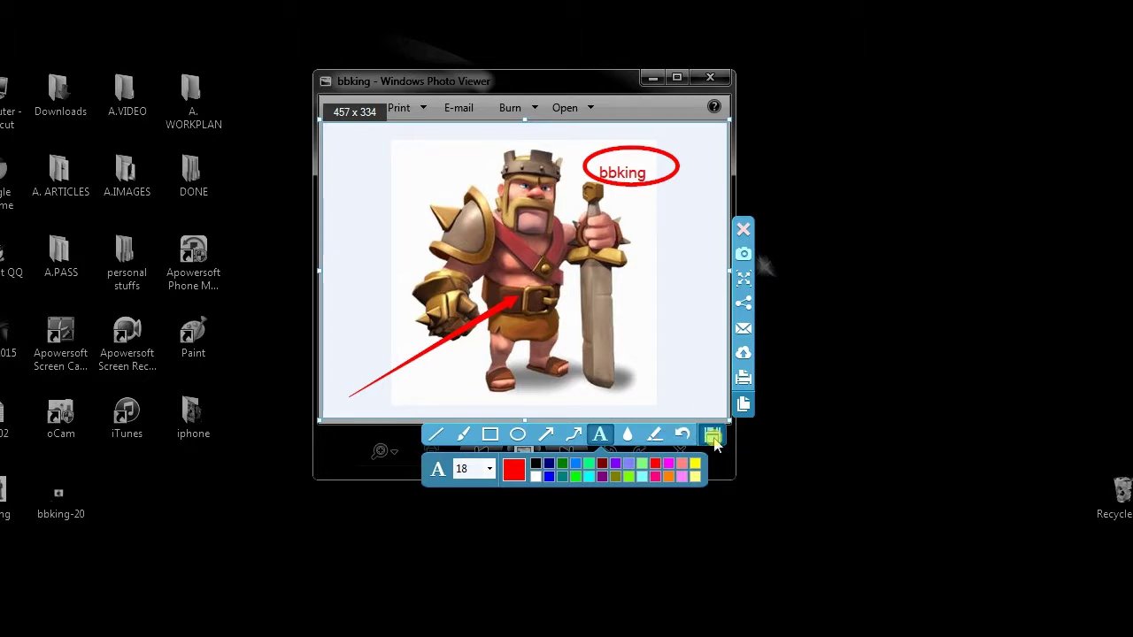
Save the annotated capture to the Desktop as bking-20.
scroll(430, 147, "up", 2)
left_click(369, 146)
type("bking")
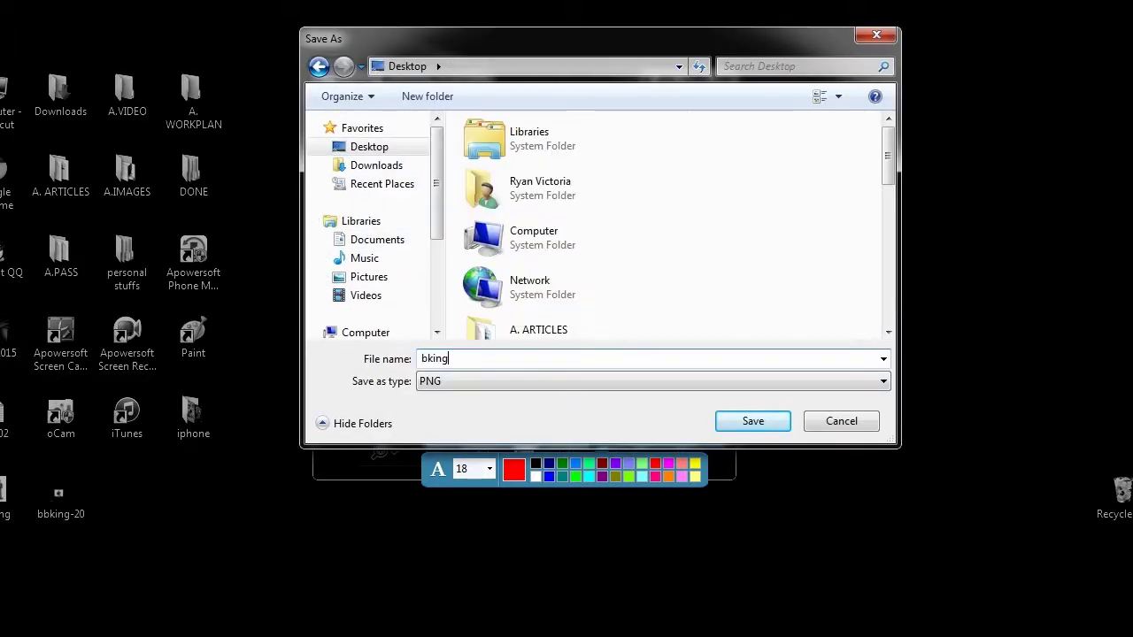
type("-20")
left_click(753, 422)
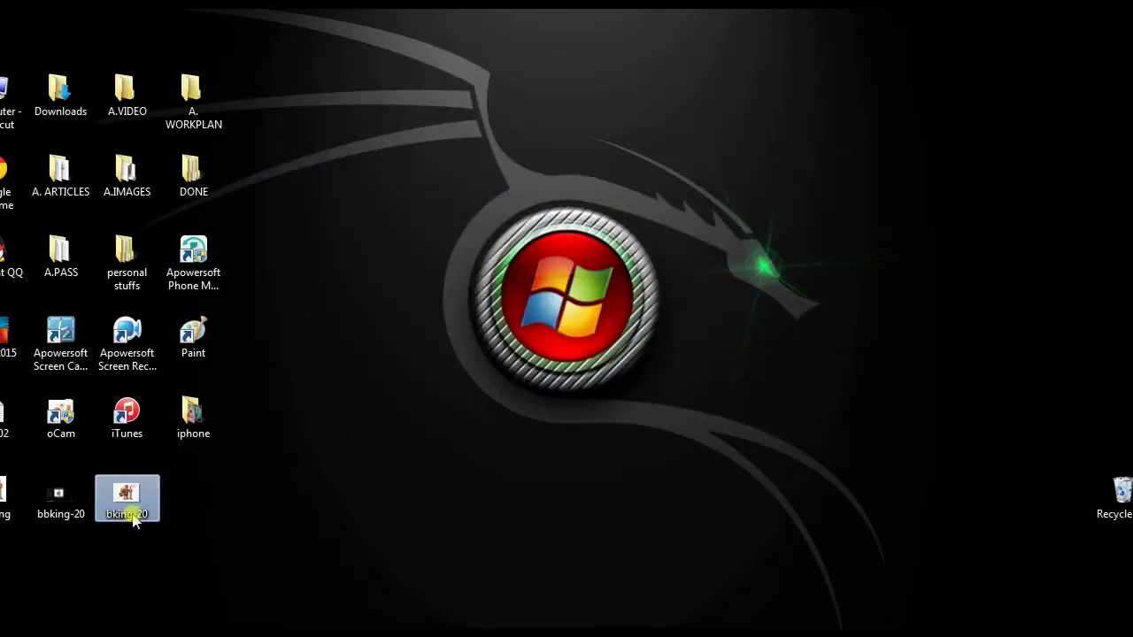
Reopen bking-20 and upload it to Screenshot.net with the title bbking.
double_click(131, 514)
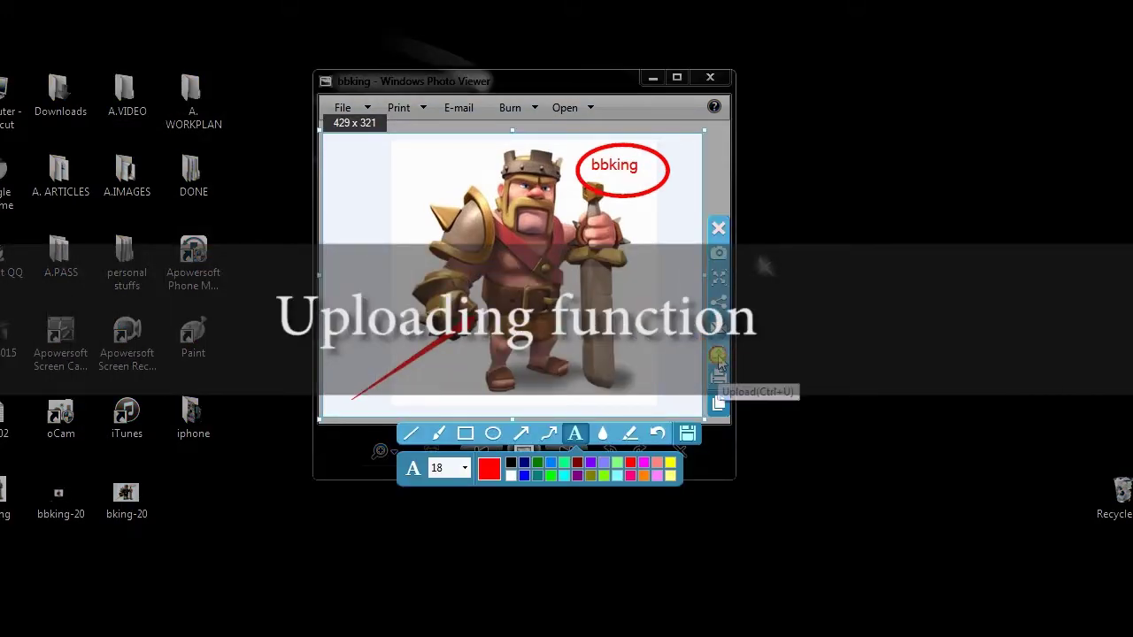
left_click(717, 356)
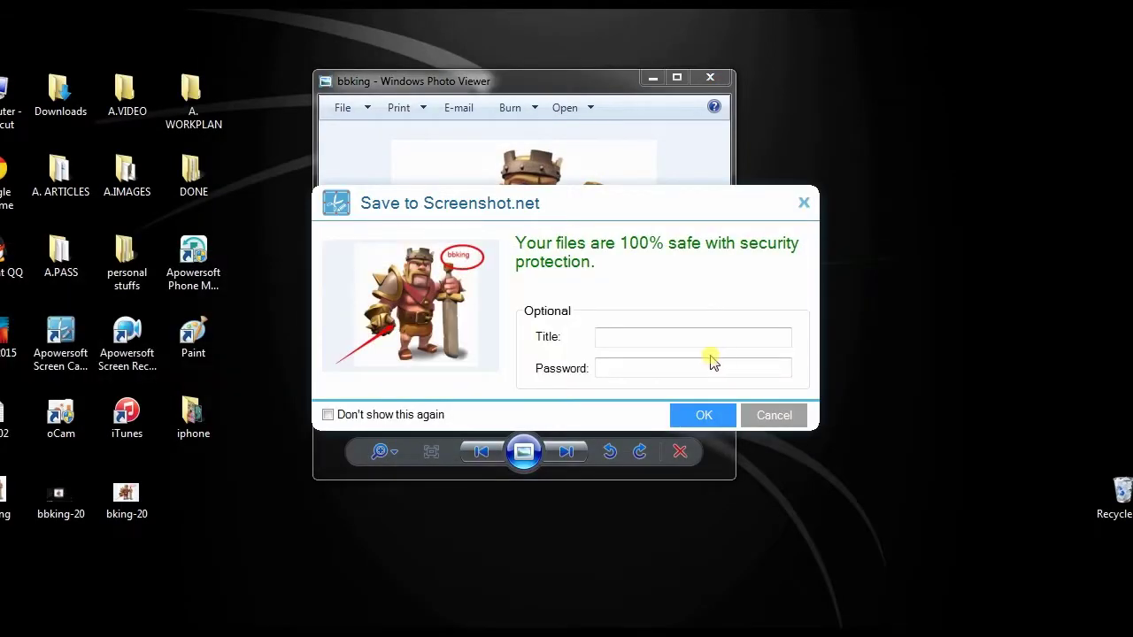
left_click(647, 339)
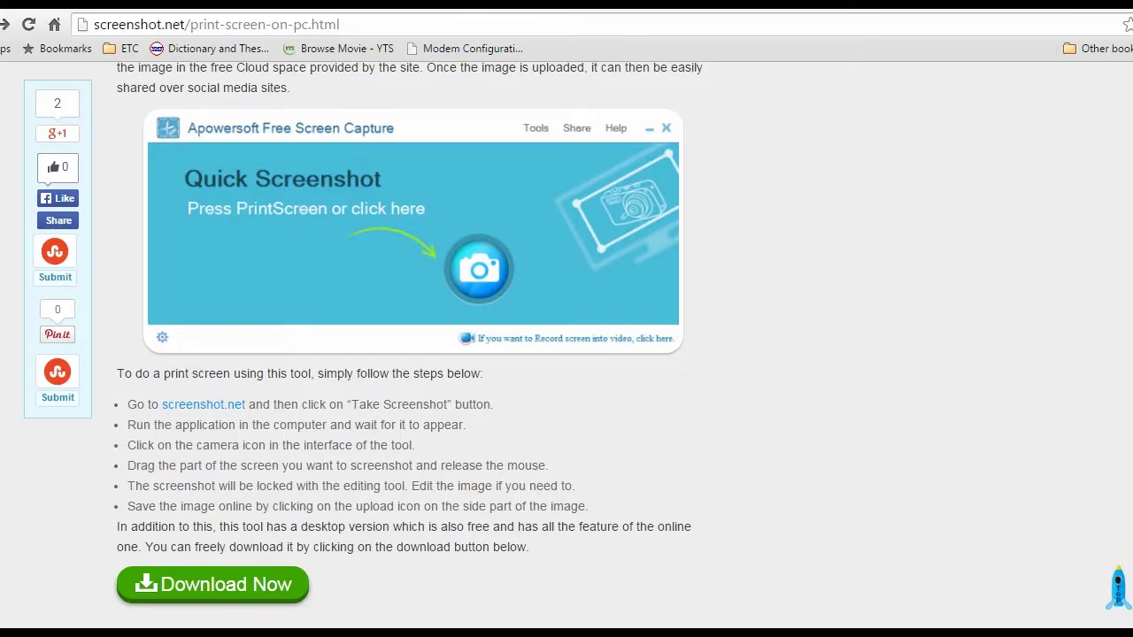
Scroll through the screenshot.net print-screen-on-pc article in Chrome.
scroll(408, 354, "down", 4)
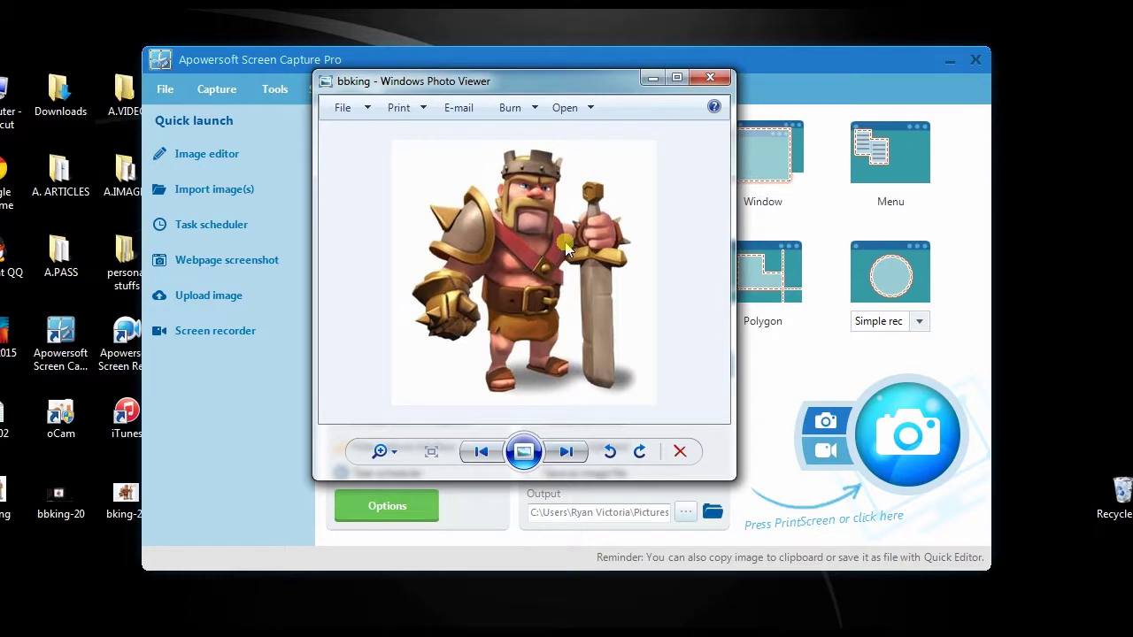
Capture a 444 x 332 region around the barbarian picture in Screen Capture Pro.
key("alt+F4")
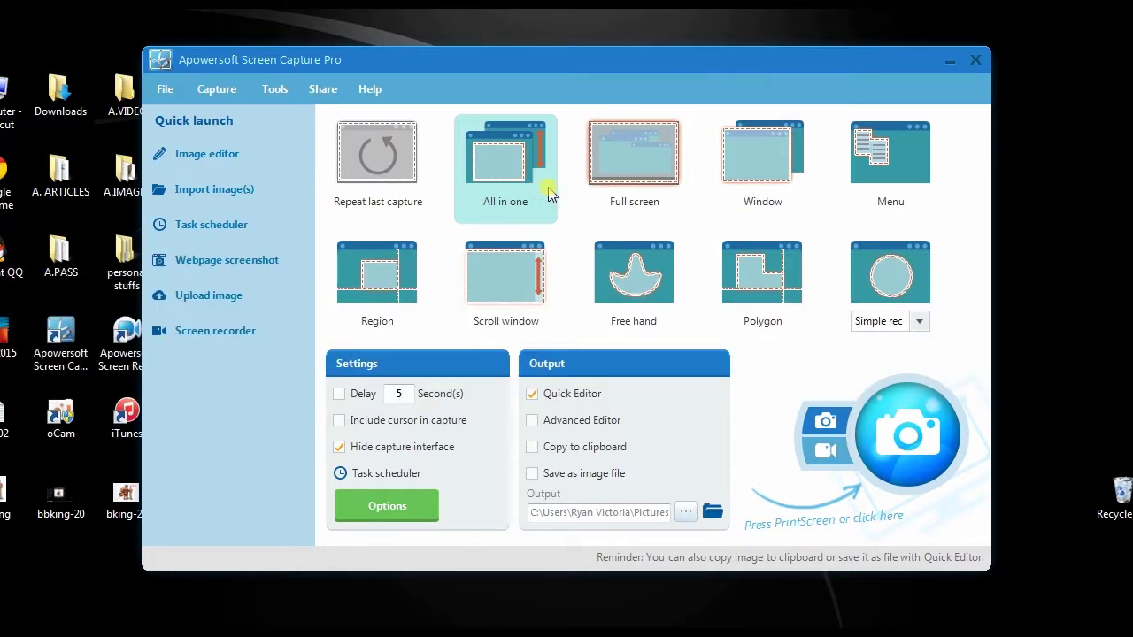
left_click(904, 447)
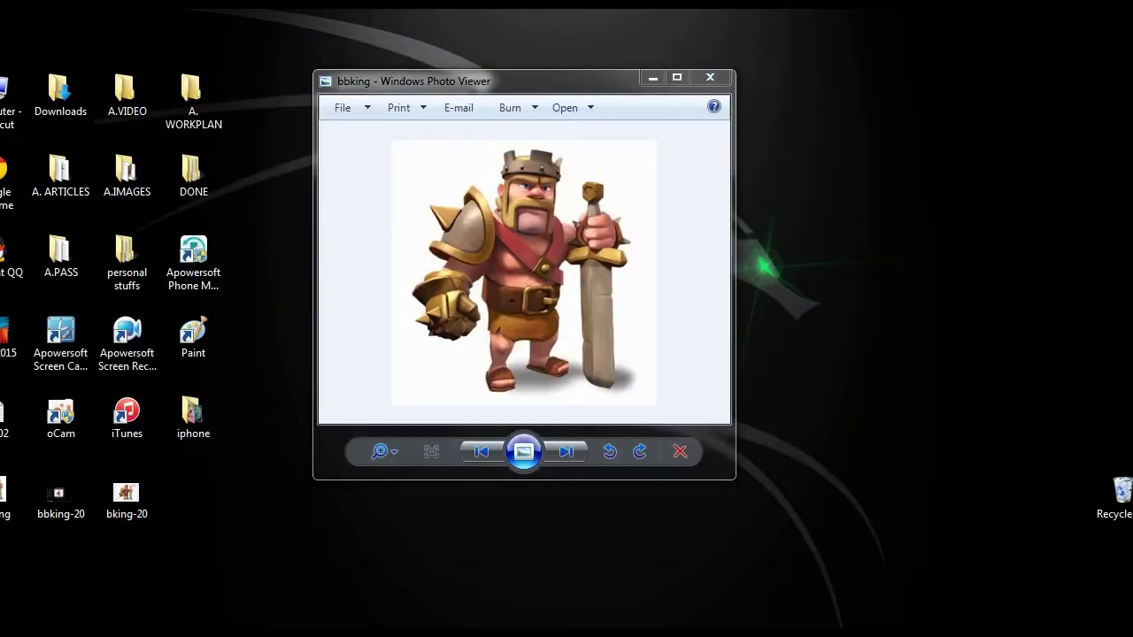
mouse_move(327, 120)
left_mouse_down()
mouse_move(481, 306)
mouse_move(695, 430)
mouse_move(722, 415)
left_mouse_up()
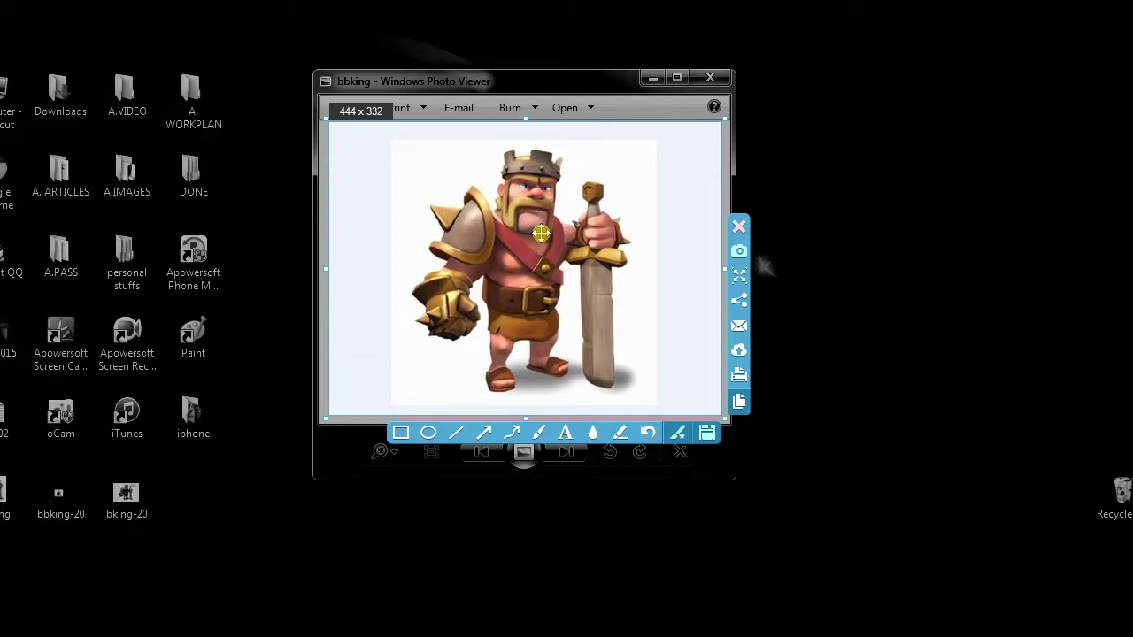
Add a medium red arrow to the fist and red 'let's fight' text circled in red.
left_click(484, 432)
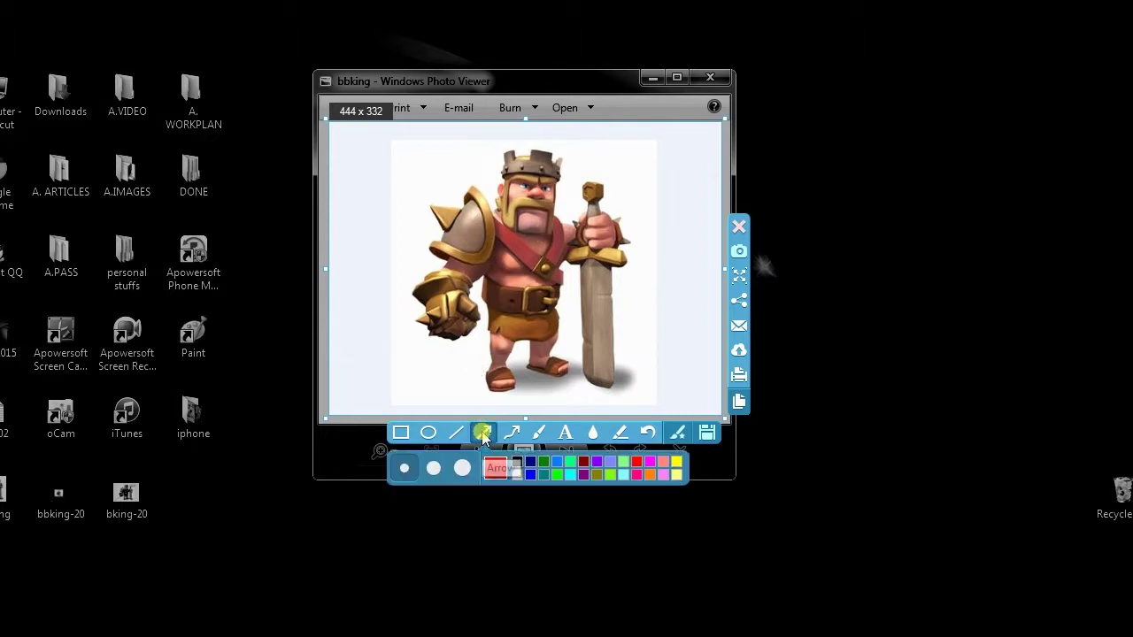
left_click(433, 468)
mouse_move(362, 391)
left_mouse_down()
mouse_move(422, 362)
mouse_move(456, 326)
left_mouse_up()
left_click(566, 432)
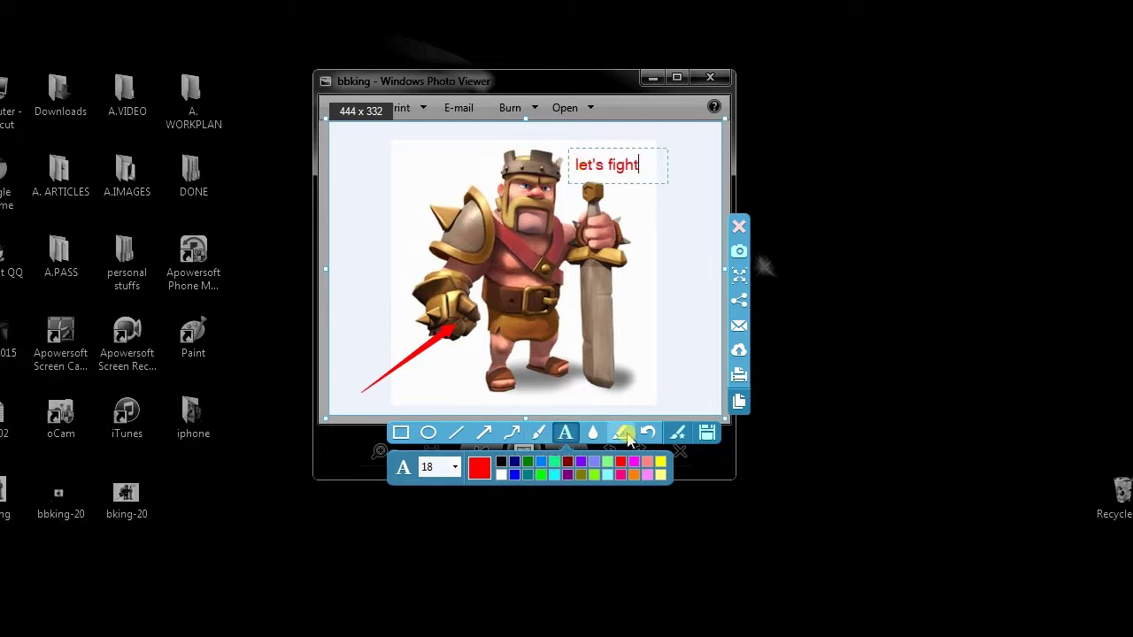
left_click(429, 433)
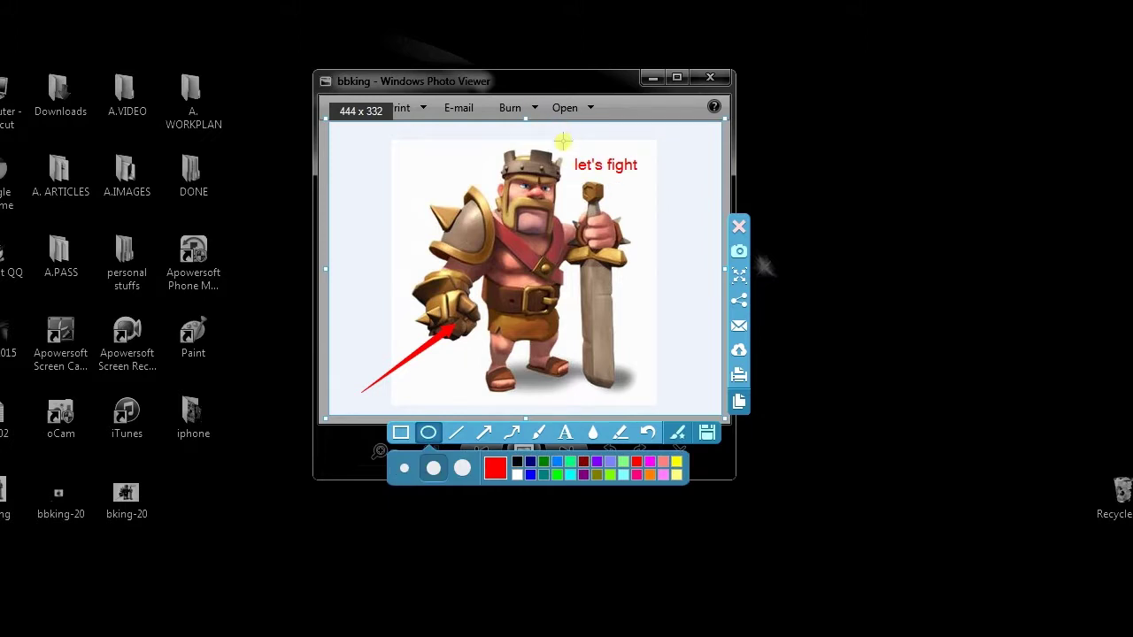
left_click_drag(563, 139, 660, 183)
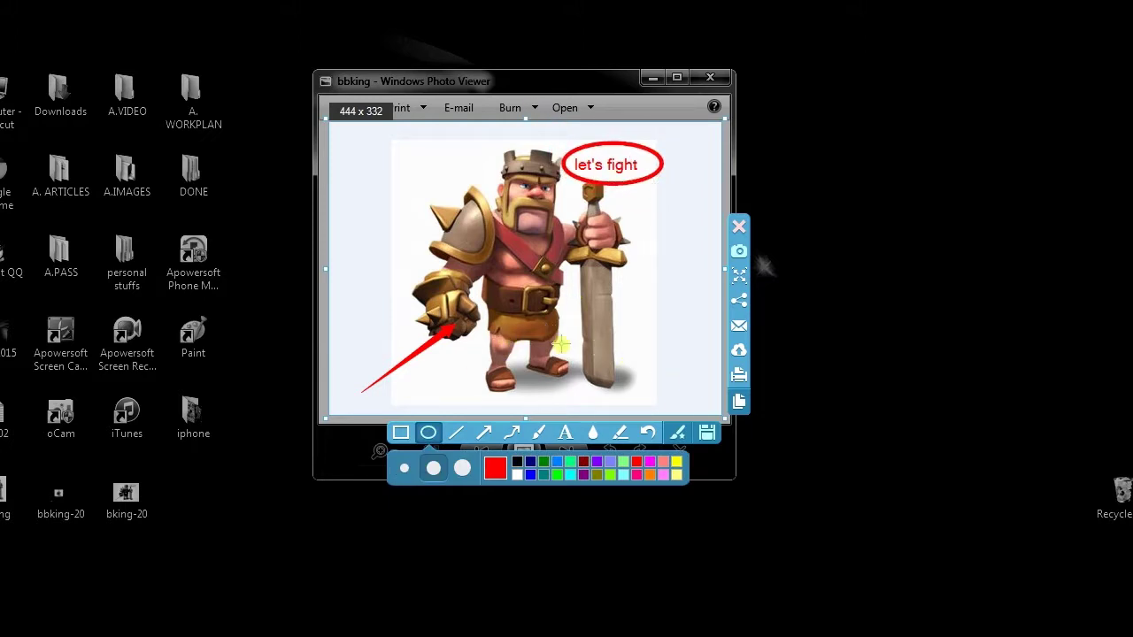
Save the annotated capture to the desktop as bking001 PNG and open it.
left_click(708, 433)
type("bking")
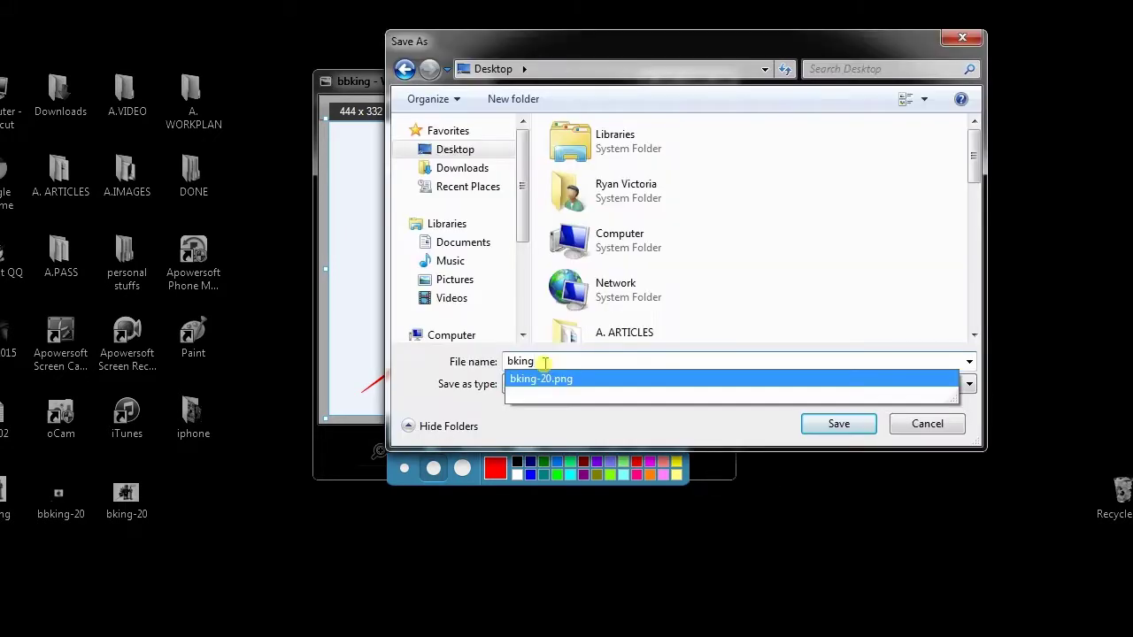
type("001")
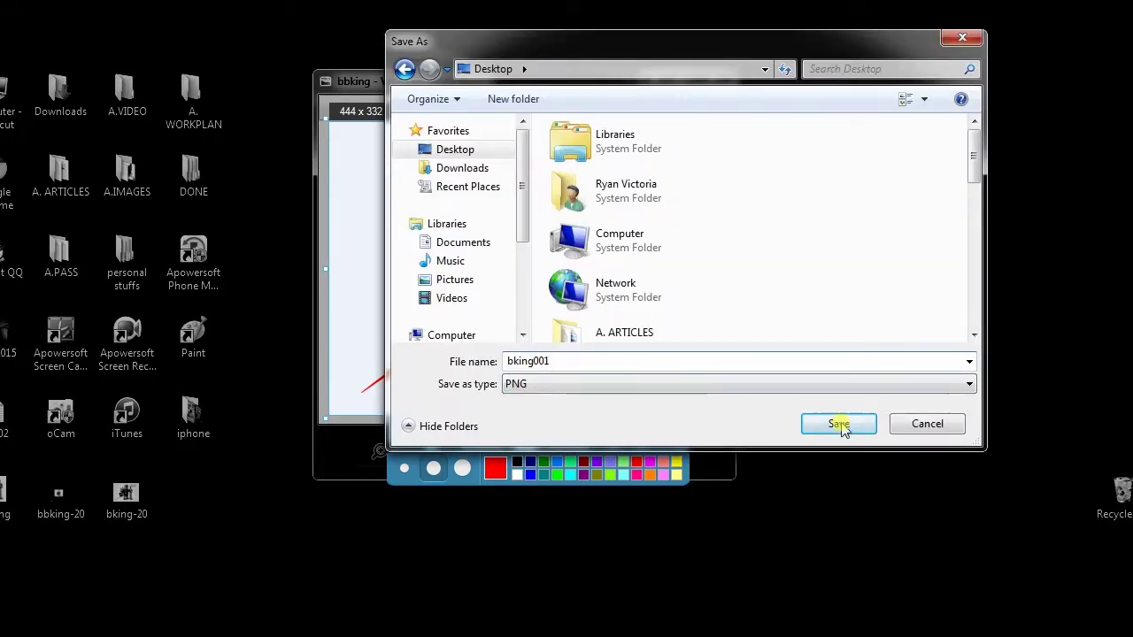
left_click(838, 423)
double_click(191, 504)
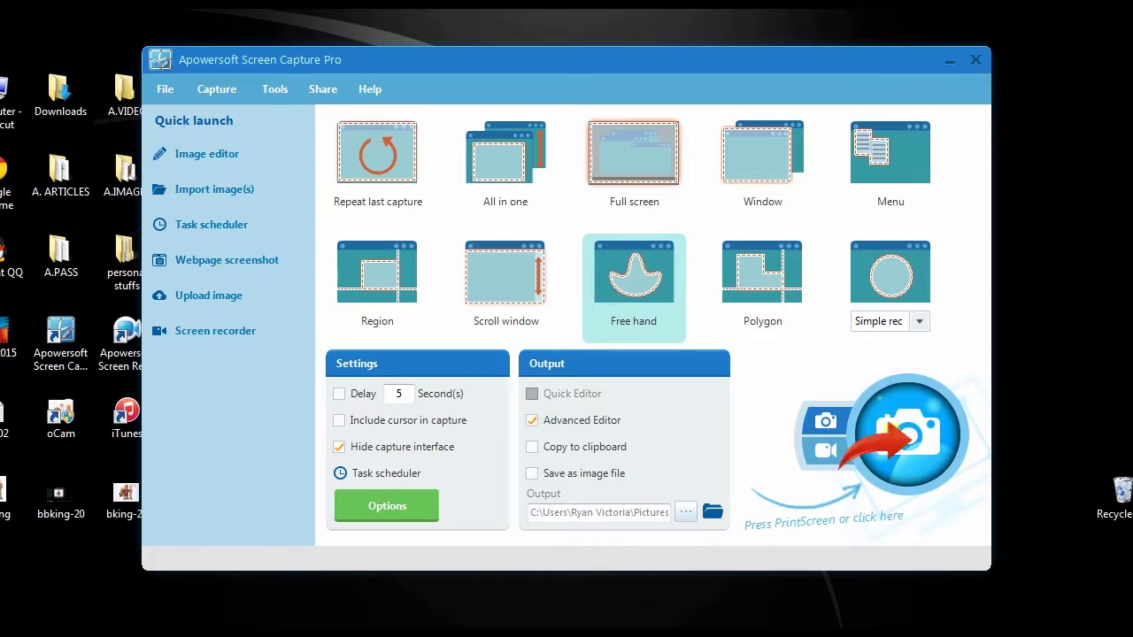
Trace a free-hand cutout around the barbarian so it opens as screenshot_20150317_105341.
left_click(907, 433)
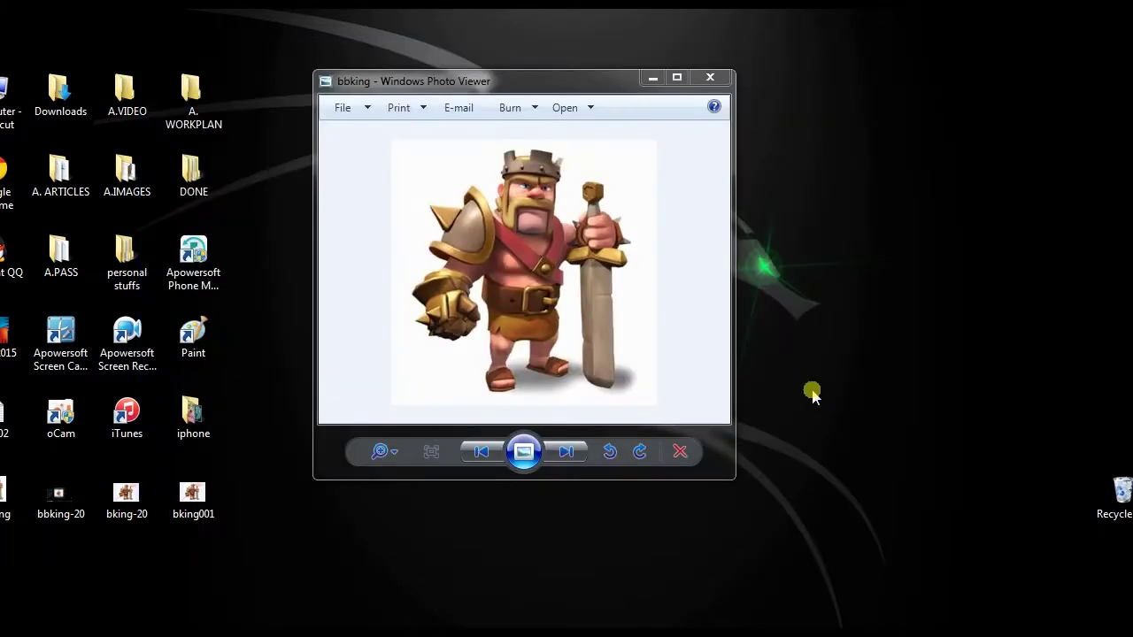
mouse_move(416, 197)
left_mouse_down()
mouse_move(503, 135)
mouse_move(526, 133)
mouse_move(576, 163)
mouse_move(570, 183)
mouse_move(592, 170)
mouse_move(635, 218)
mouse_move(645, 280)
mouse_move(629, 387)
mouse_move(496, 404)
mouse_move(478, 355)
mouse_move(445, 349)
mouse_move(397, 314)
mouse_move(419, 223)
left_mouse_up()
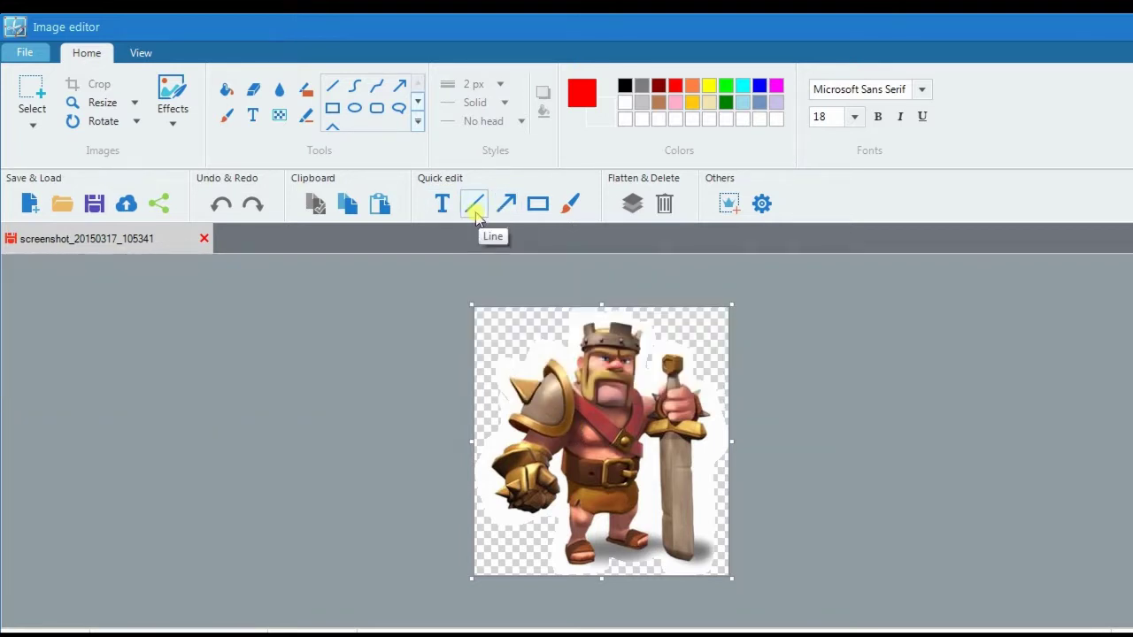
Add red text on the barbarian's chest framed by a red rectangle.
left_click(506, 205)
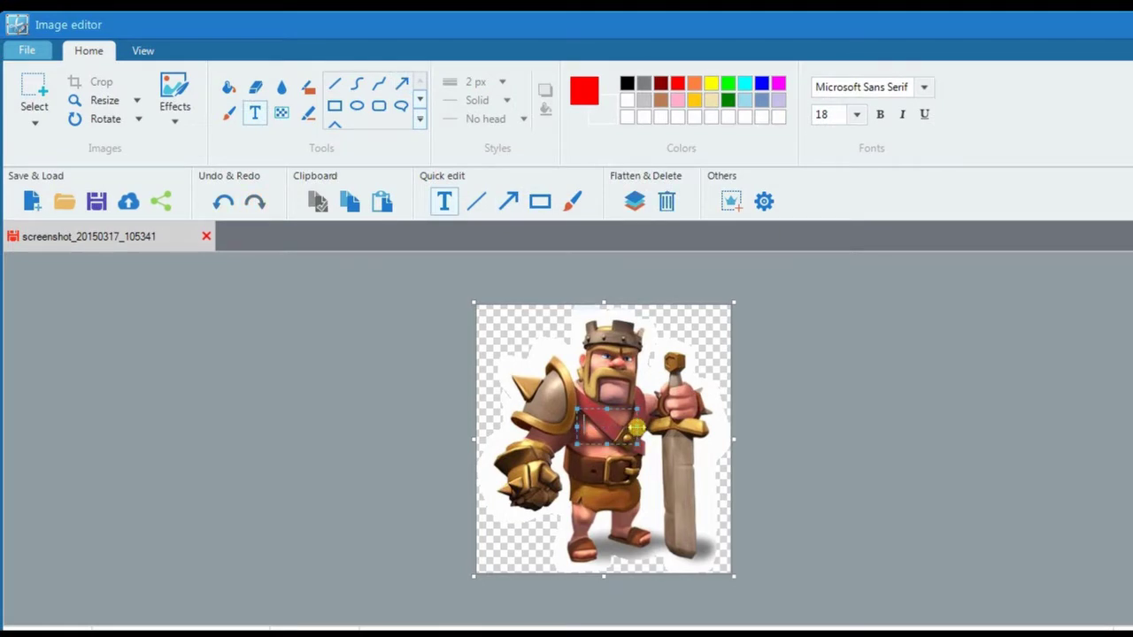
left_click_drag(574, 409, 633, 442)
left_click(533, 209)
left_click_drag(571, 409, 636, 446)
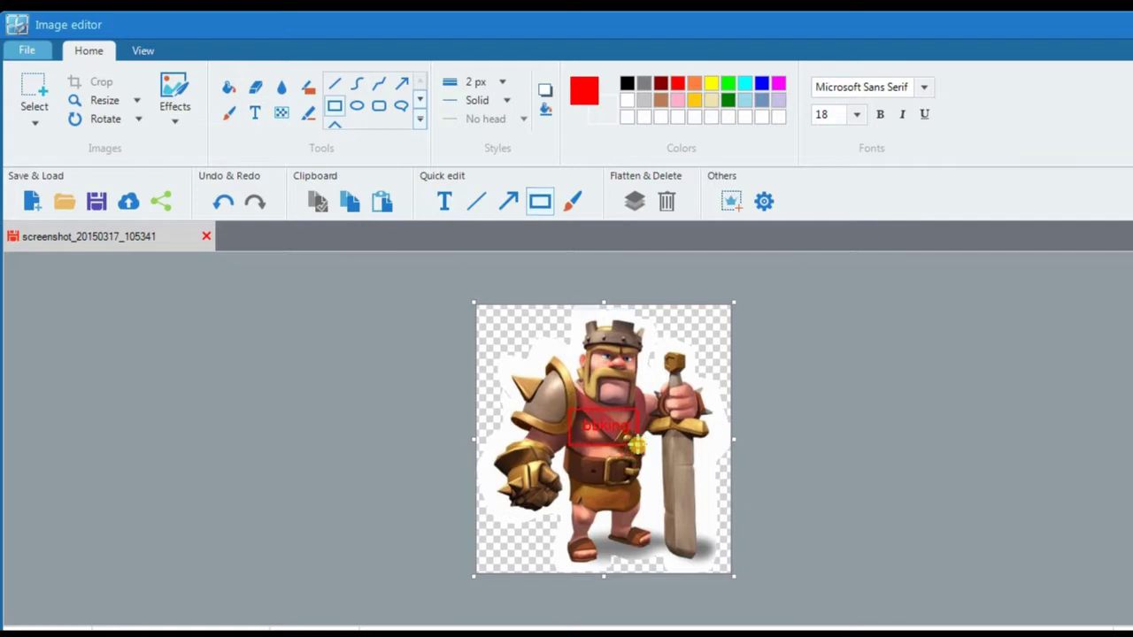
Replace the first arrow with a red arrow from the fist to the chest.
left_click(508, 202)
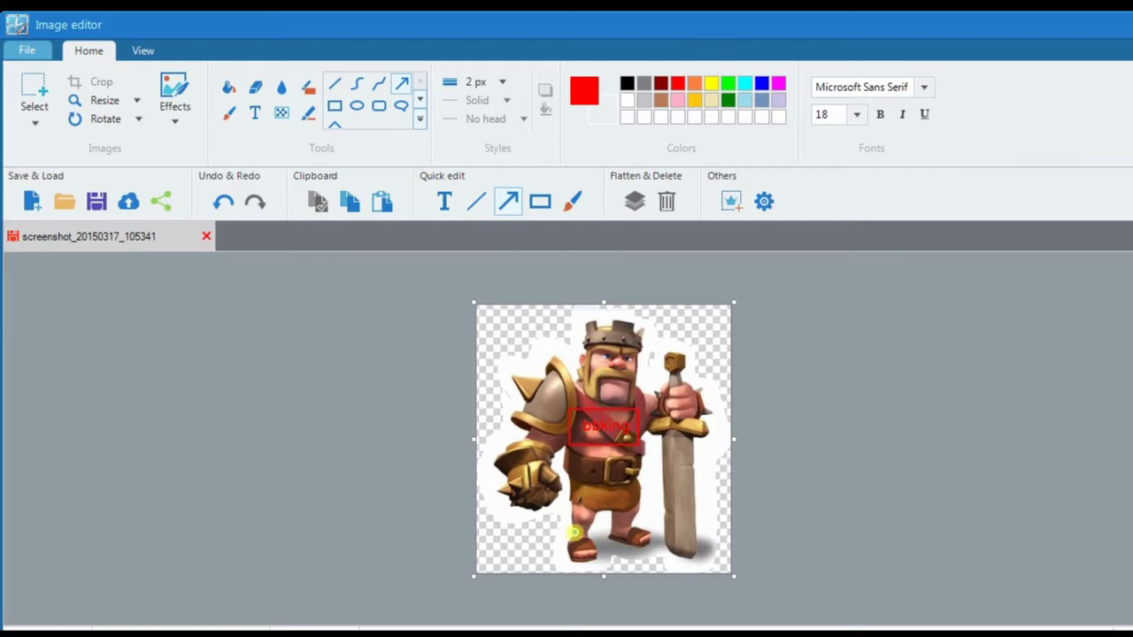
left_click_drag(511, 540, 600, 450)
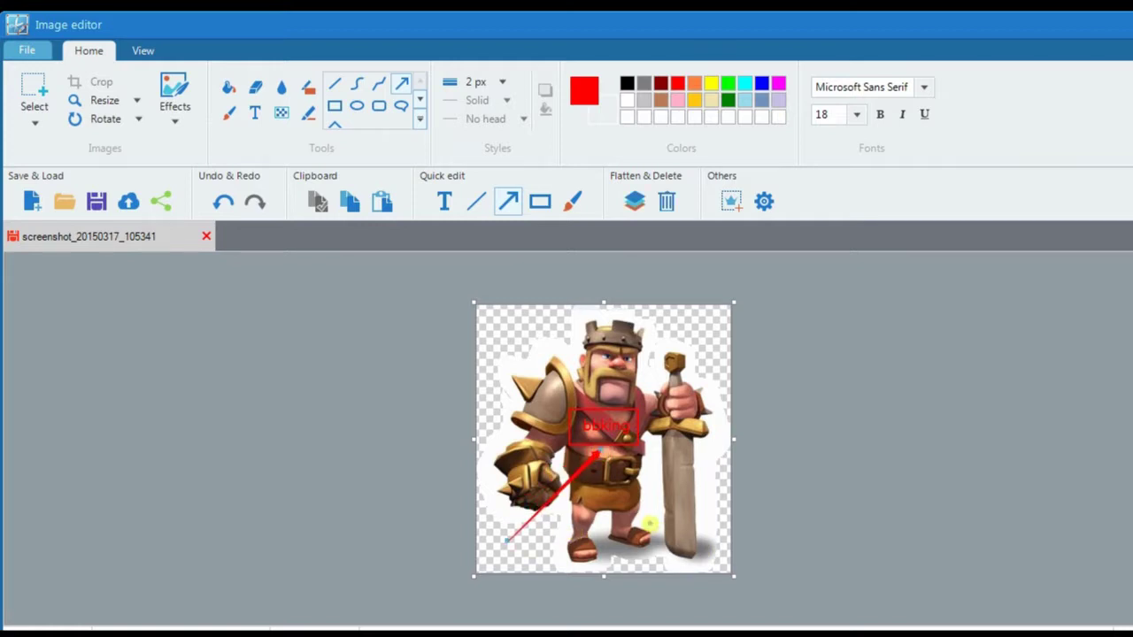
left_click(223, 201)
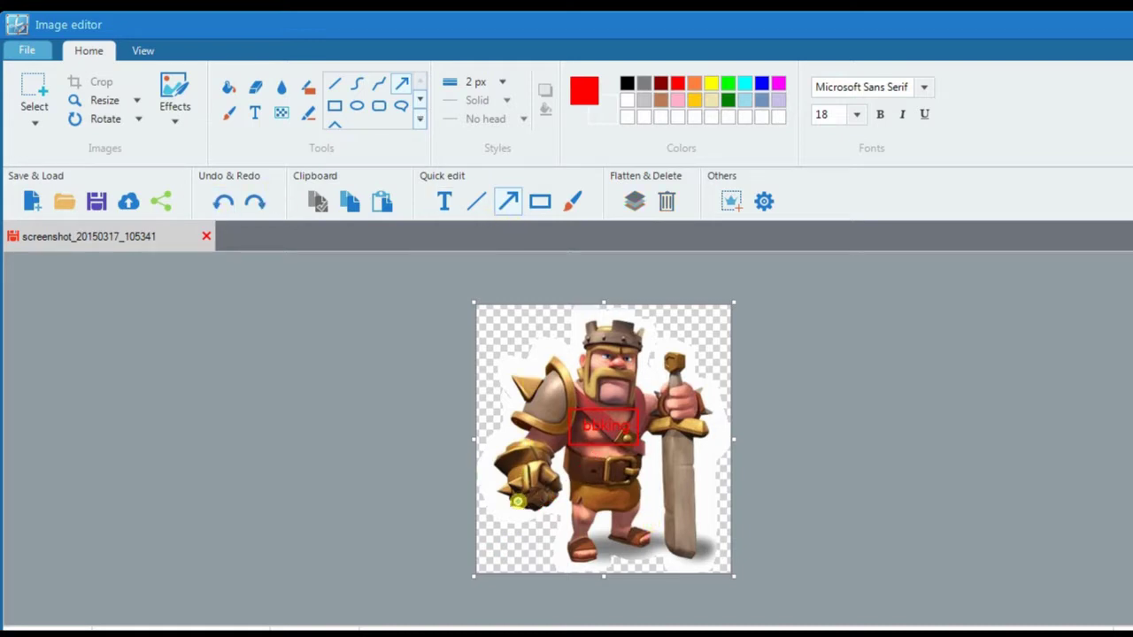
left_click_drag(512, 500, 591, 453)
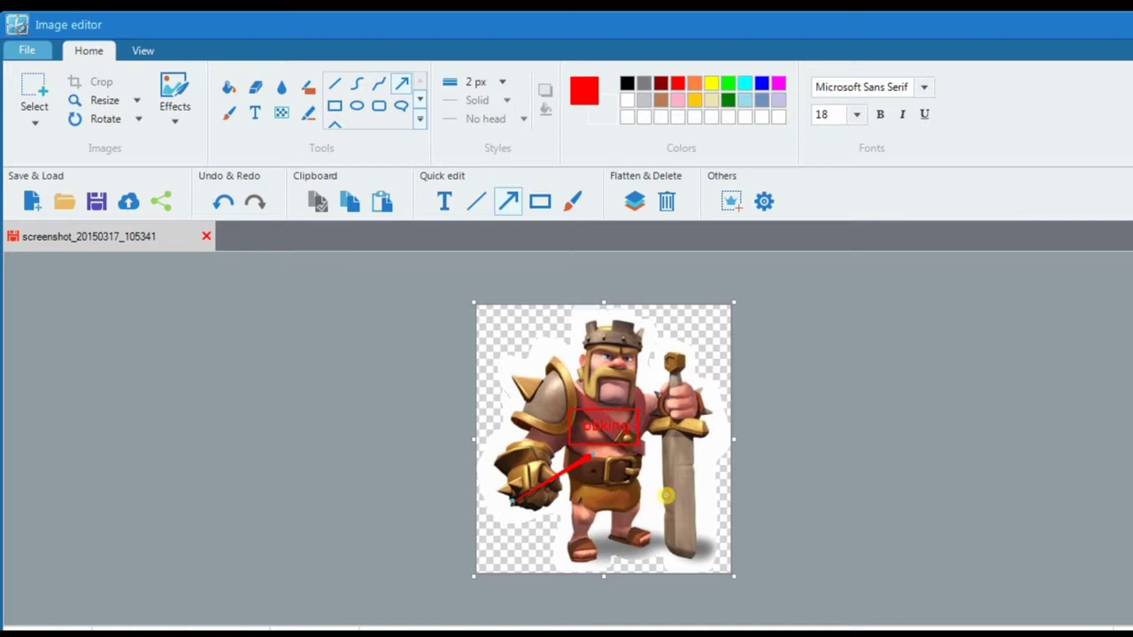
Flatten the annotations into the image and share it to Facebook.
left_click(175, 115)
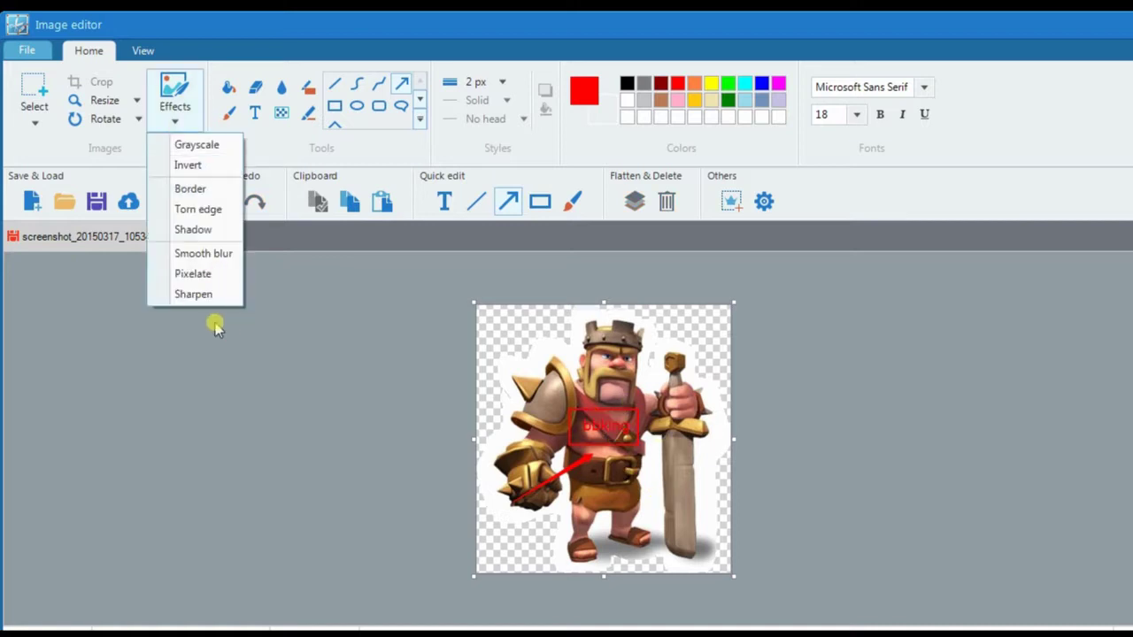
left_click(194, 302)
left_click(637, 382)
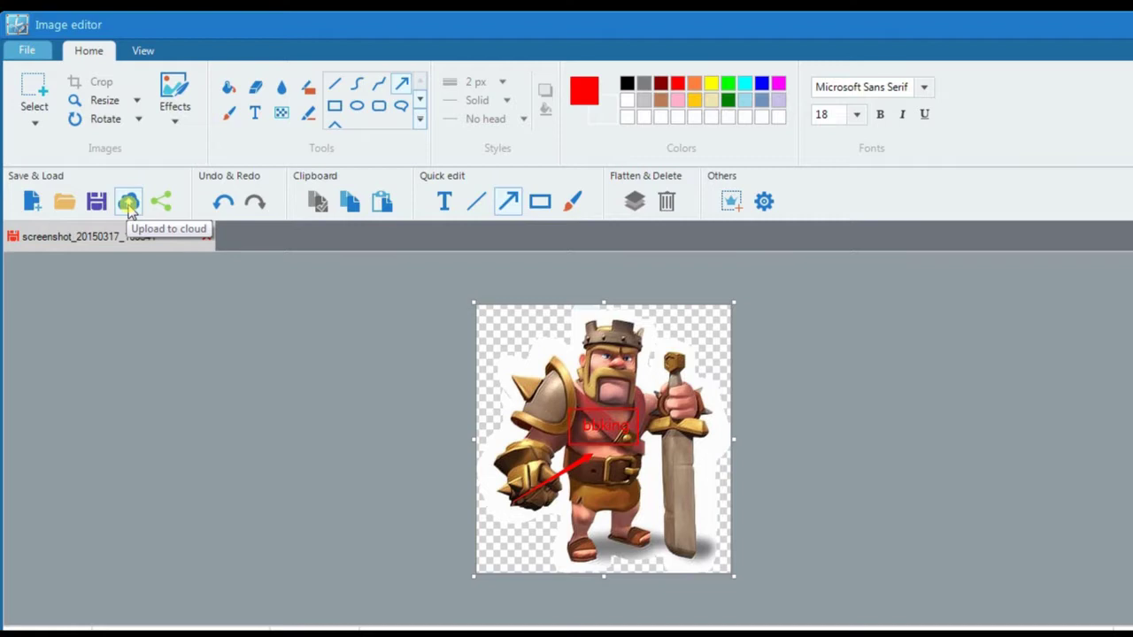
left_click(163, 204)
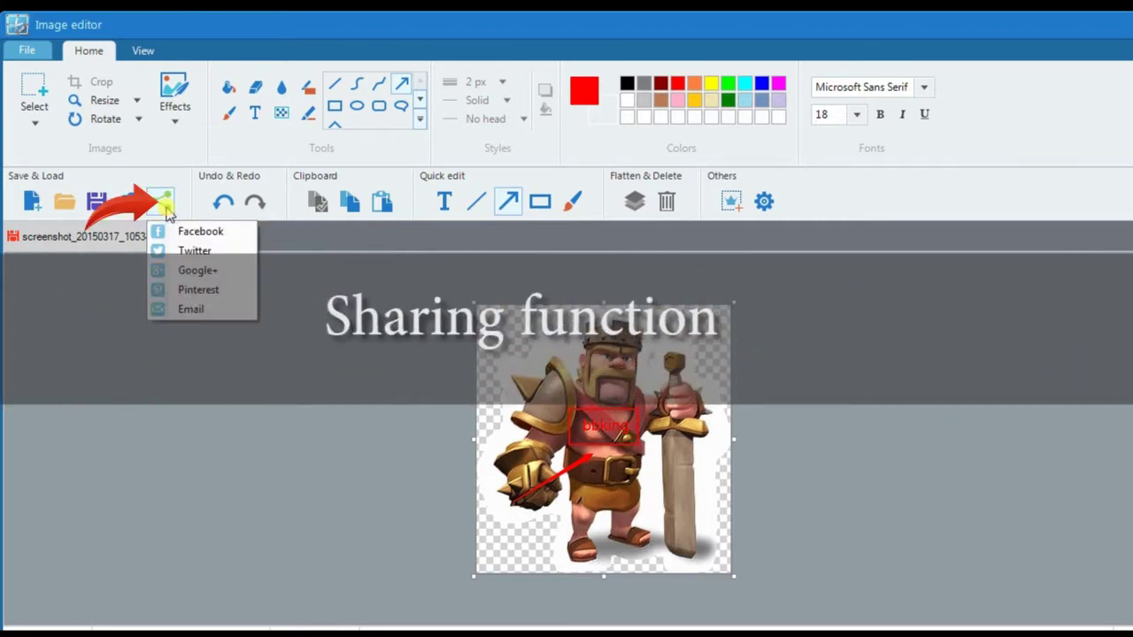
left_click(200, 232)
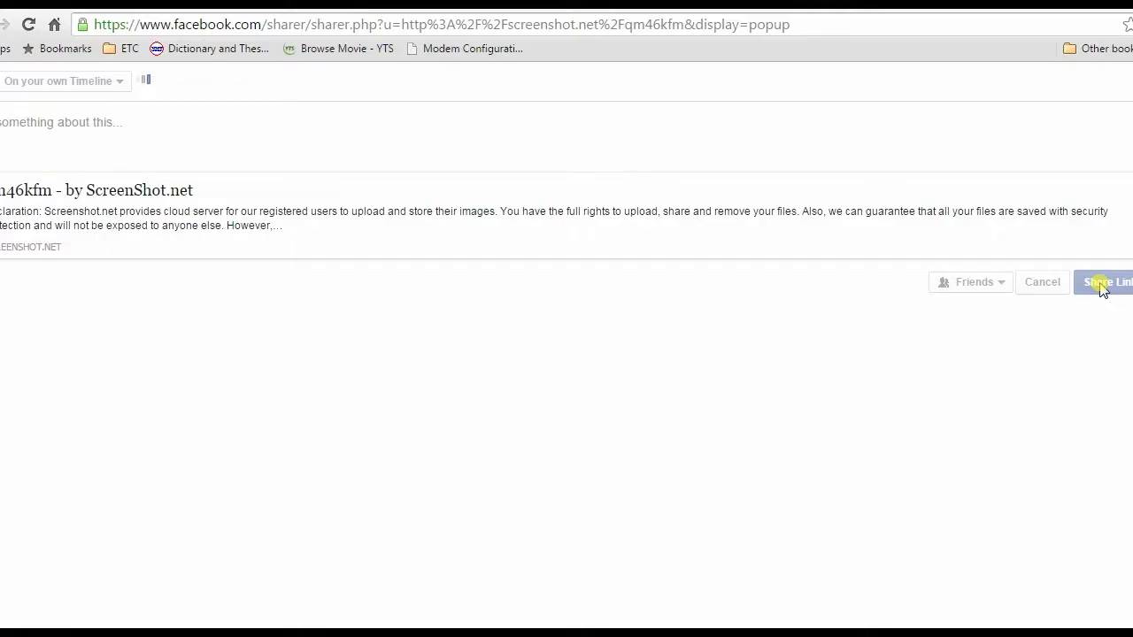
Post the qm46kfm screenshot.net link to the Facebook timeline and open the shared image page.
left_click(1102, 283)
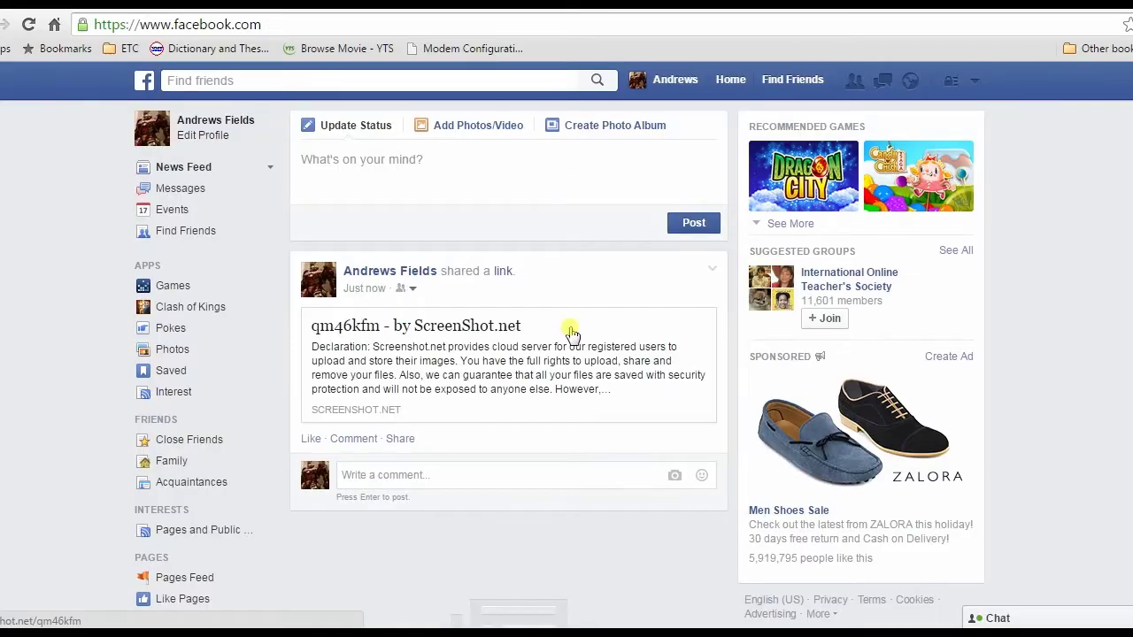
left_click(405, 327)
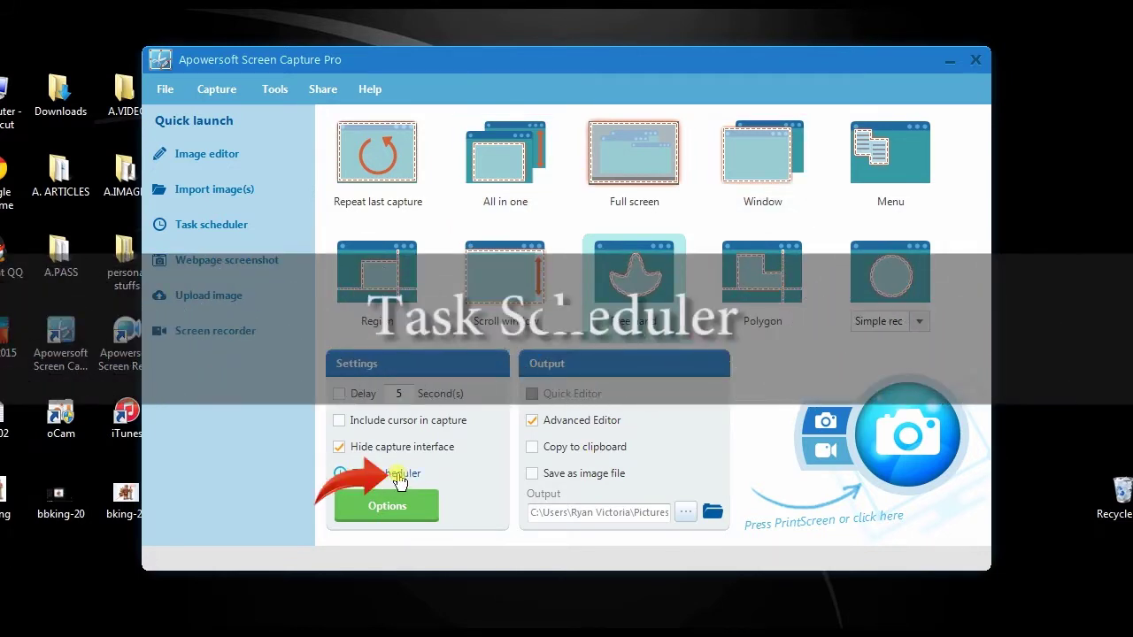
Schedule task01 to capture the full screen every minute, 10 times, then switch to video recording.
left_click(395, 478)
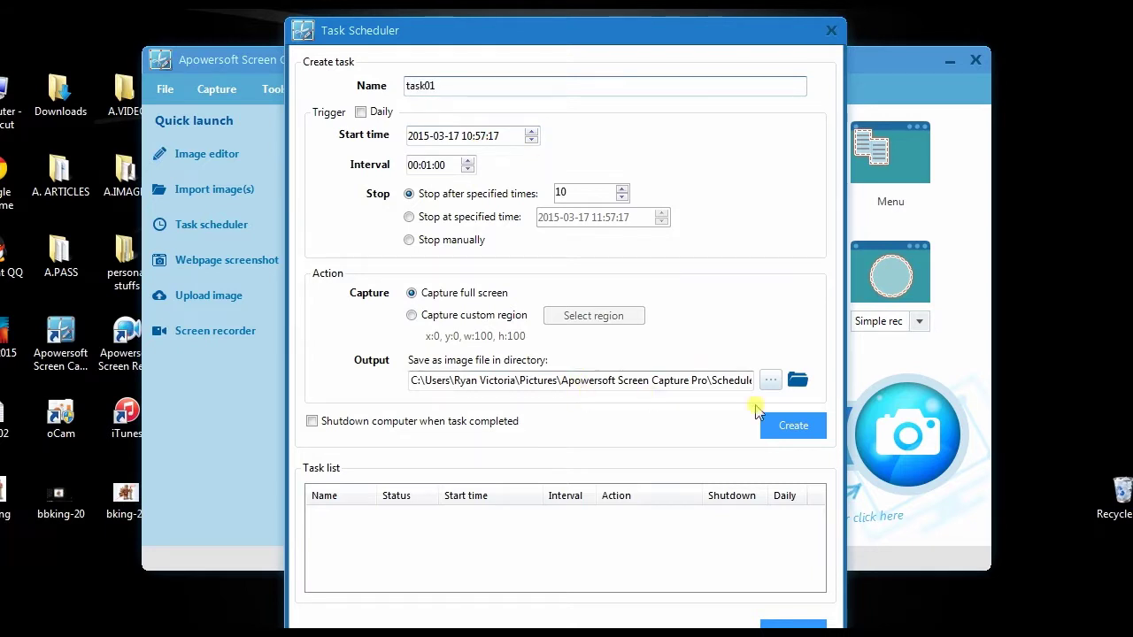
left_click(791, 425)
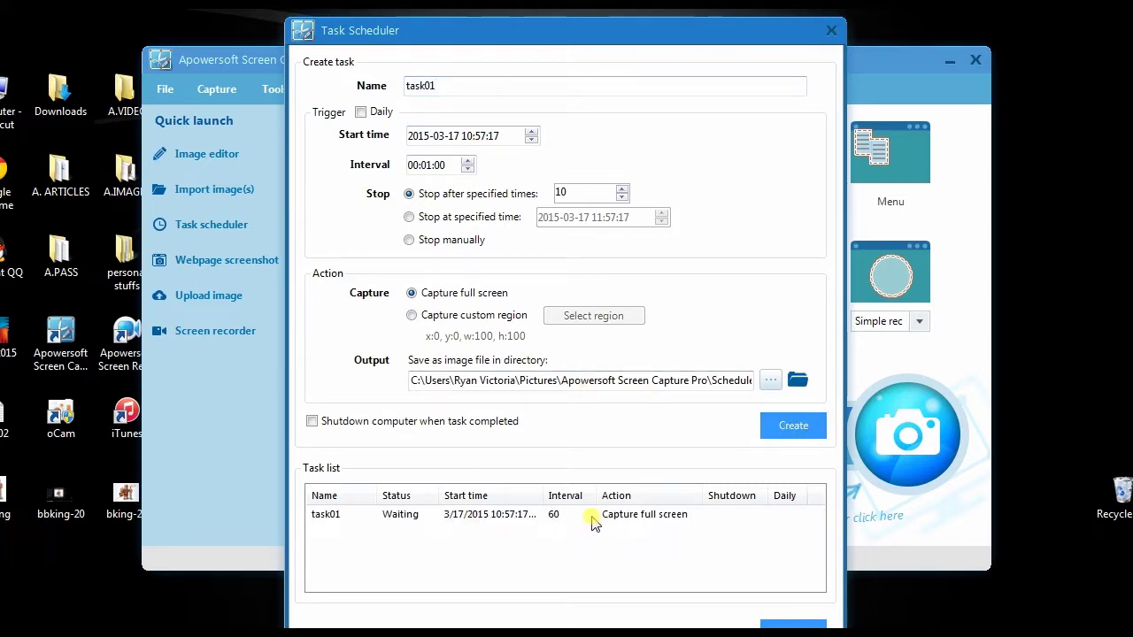
left_click_drag(619, 35, 616, 5)
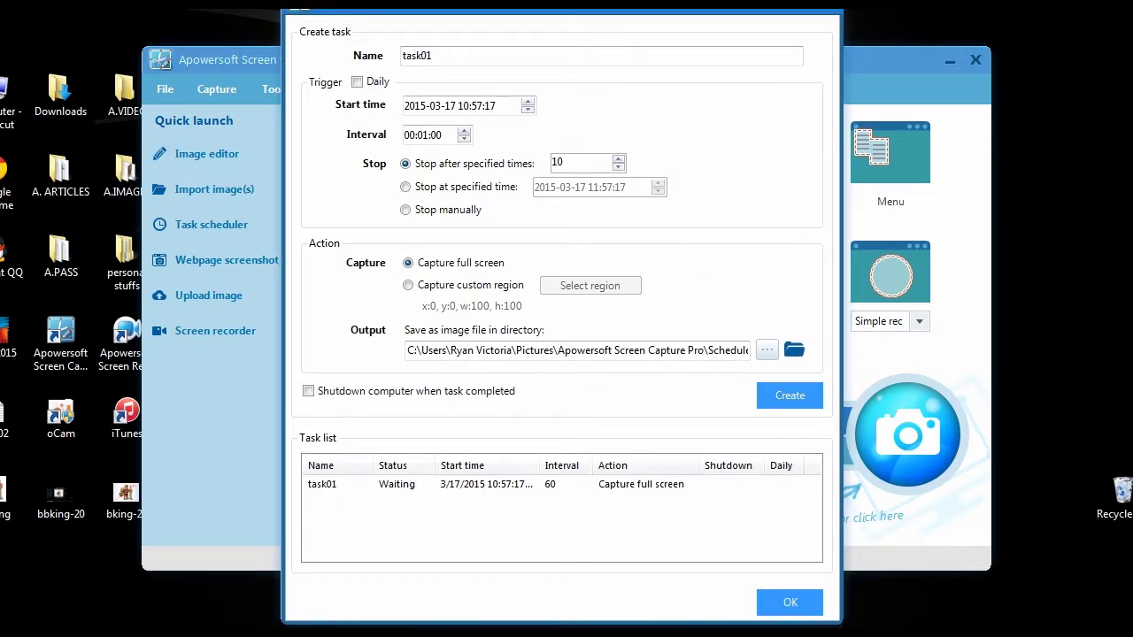
left_click(797, 602)
left_click(825, 453)
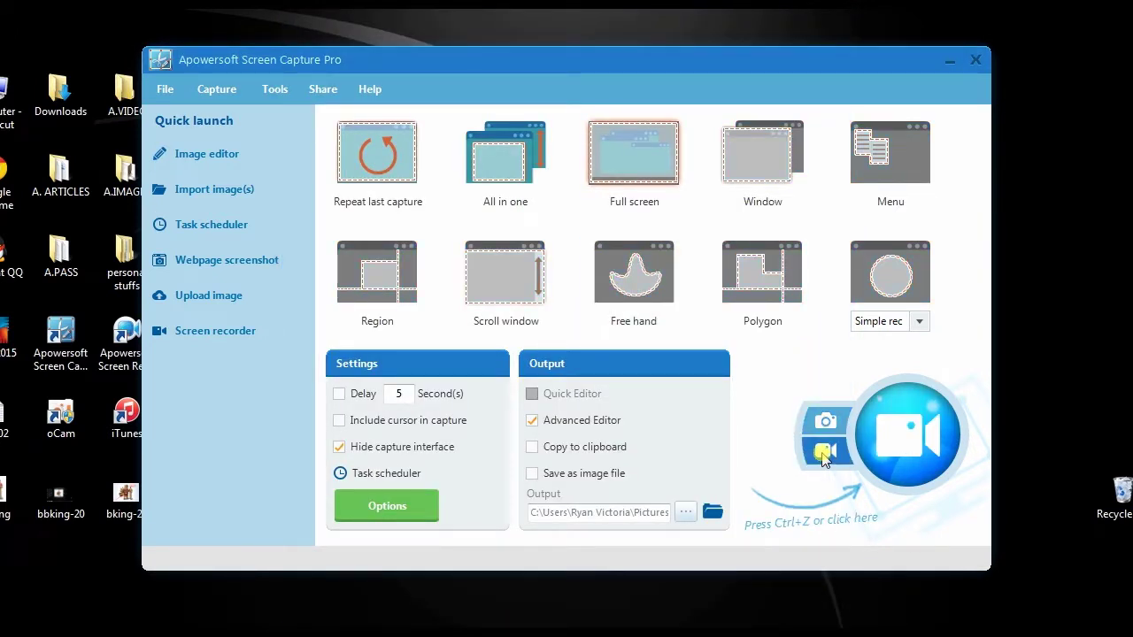
Start recording the 462×450 area around Photo Viewer with the text annotation tool selected.
left_click(898, 440)
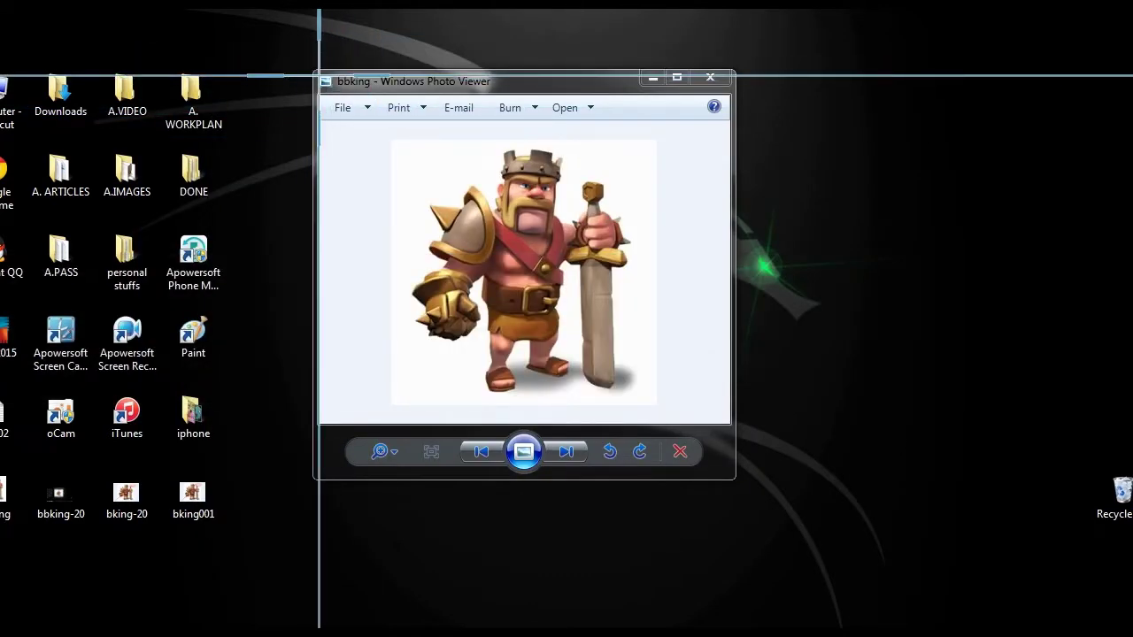
left_click_drag(318, 79, 728, 474)
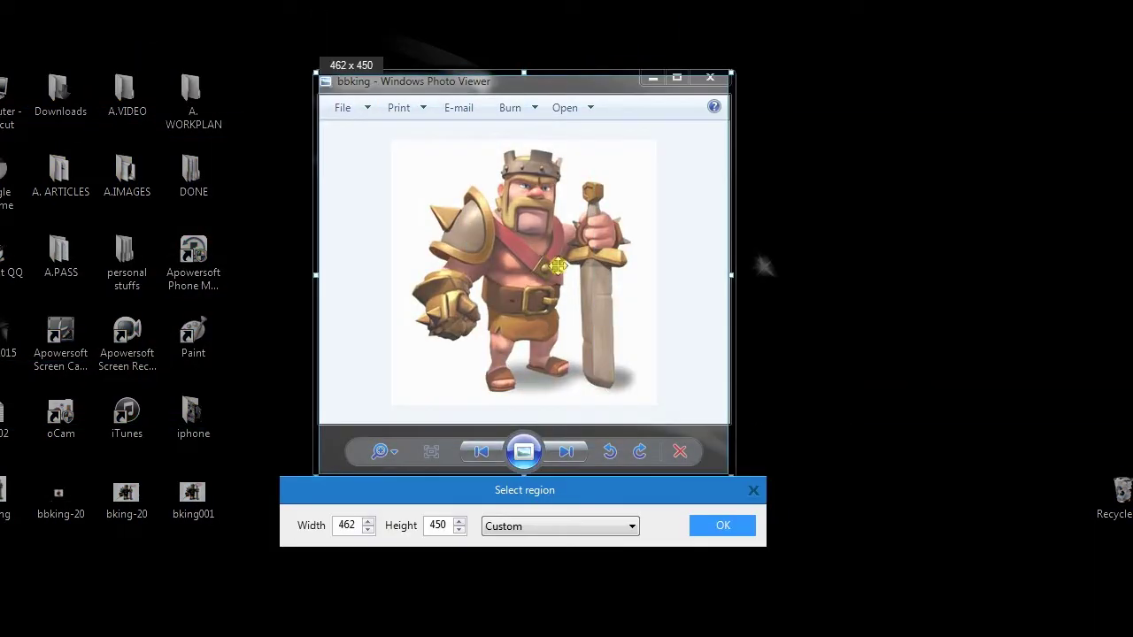
left_click(723, 527)
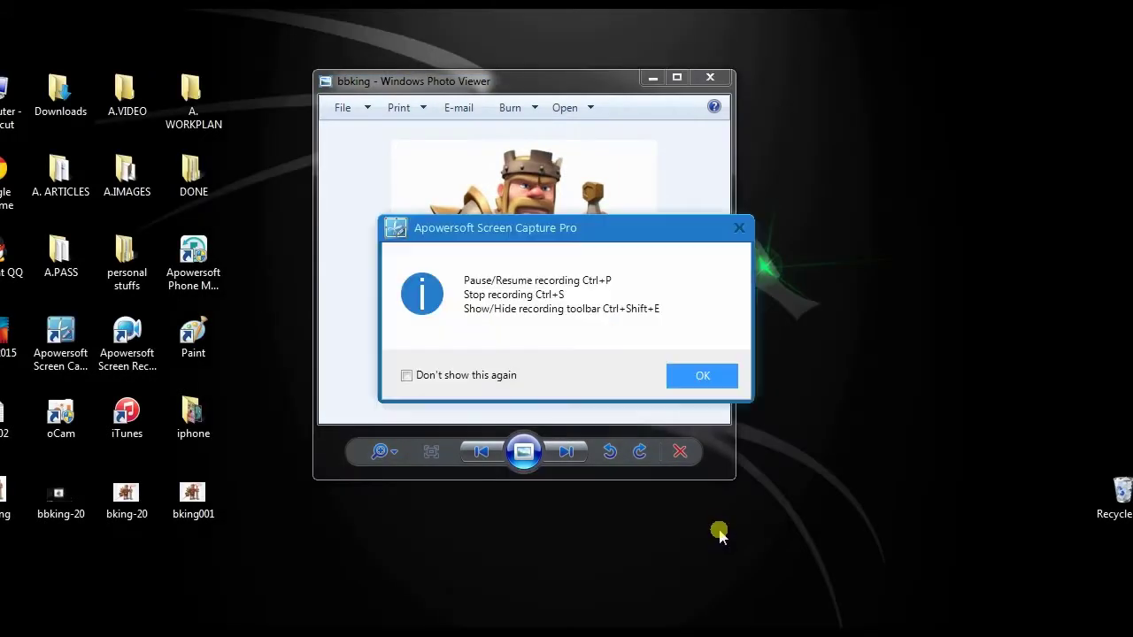
left_click(700, 377)
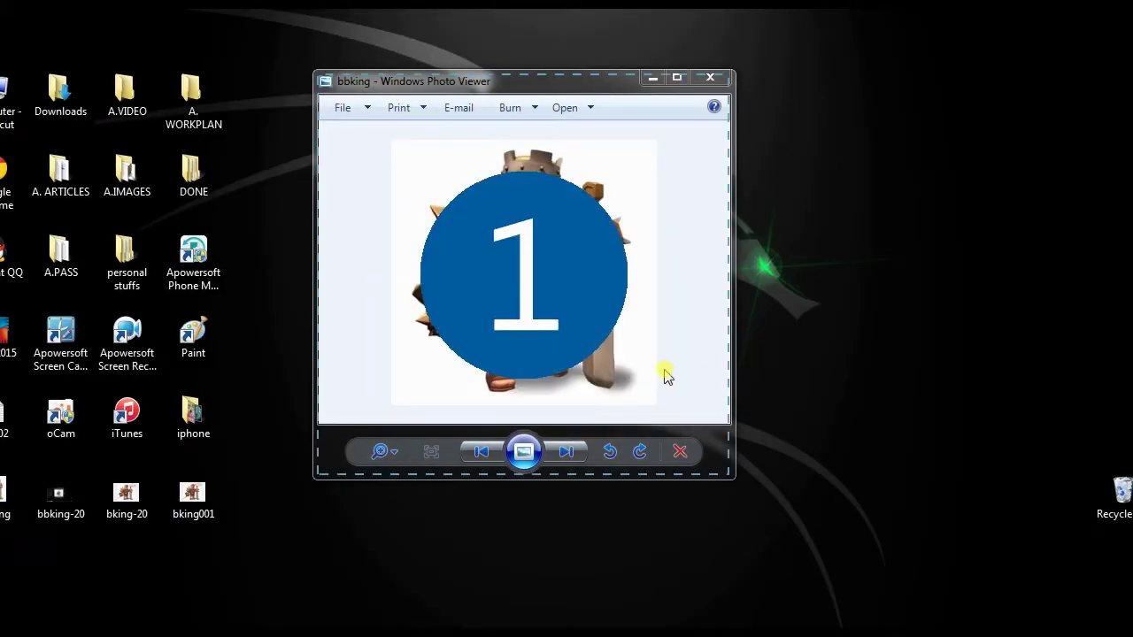
left_click(615, 529)
left_click(553, 571)
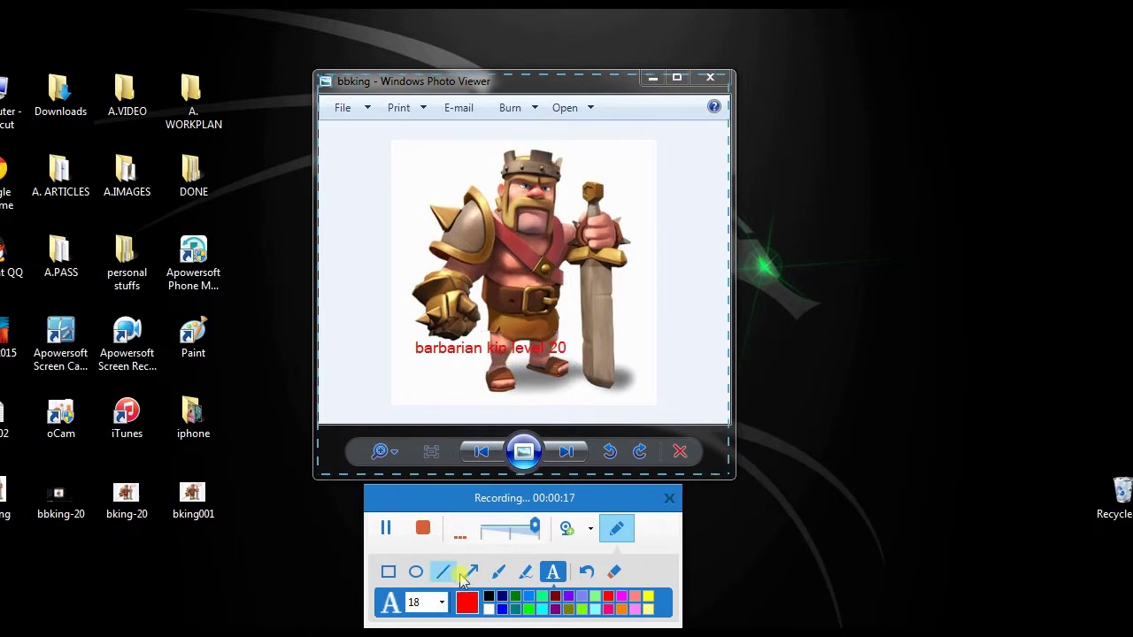
Draw a red arrow from the fist to the chest, then return to text for the 'yeah boy!' label.
left_click(471, 571)
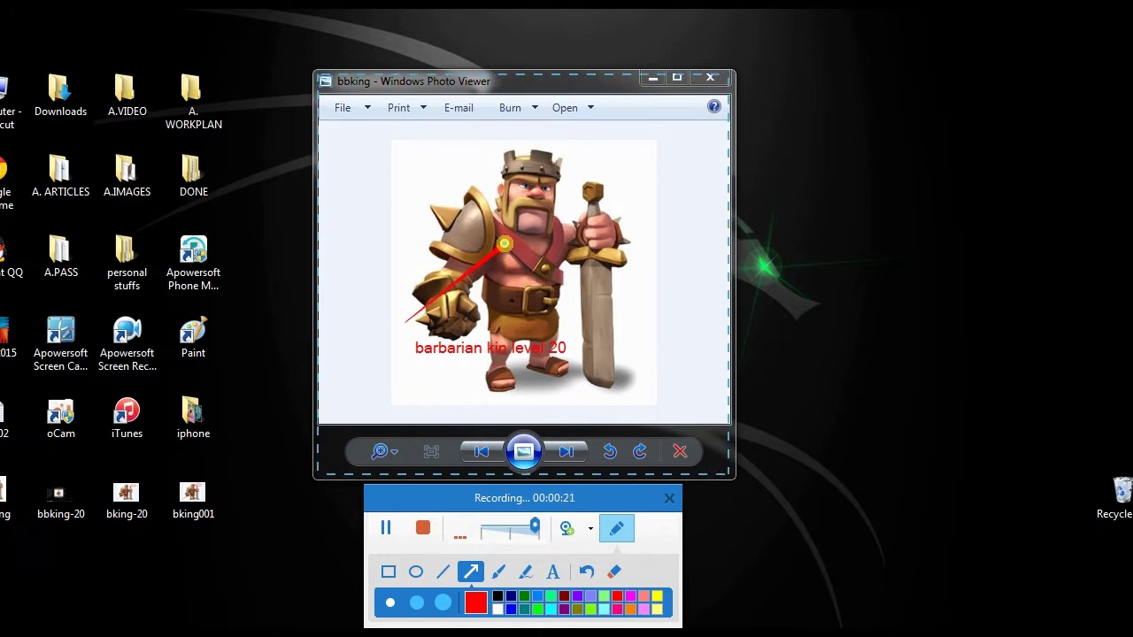
left_click(553, 571)
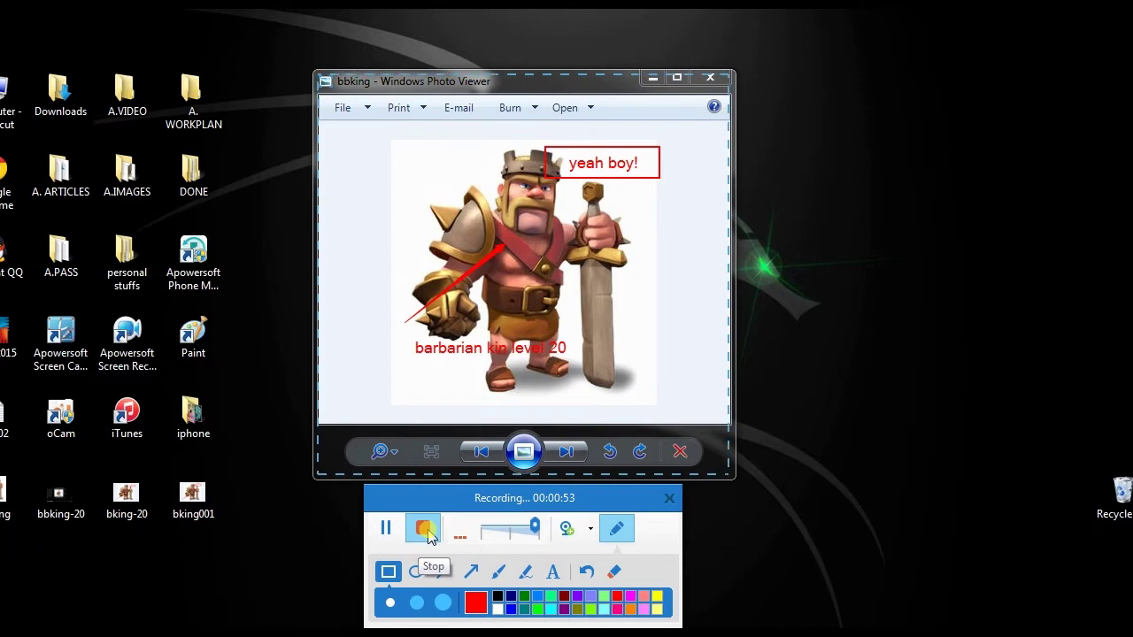
Stop the recording so it saves as 20150317_110109.wmv.
left_click(425, 529)
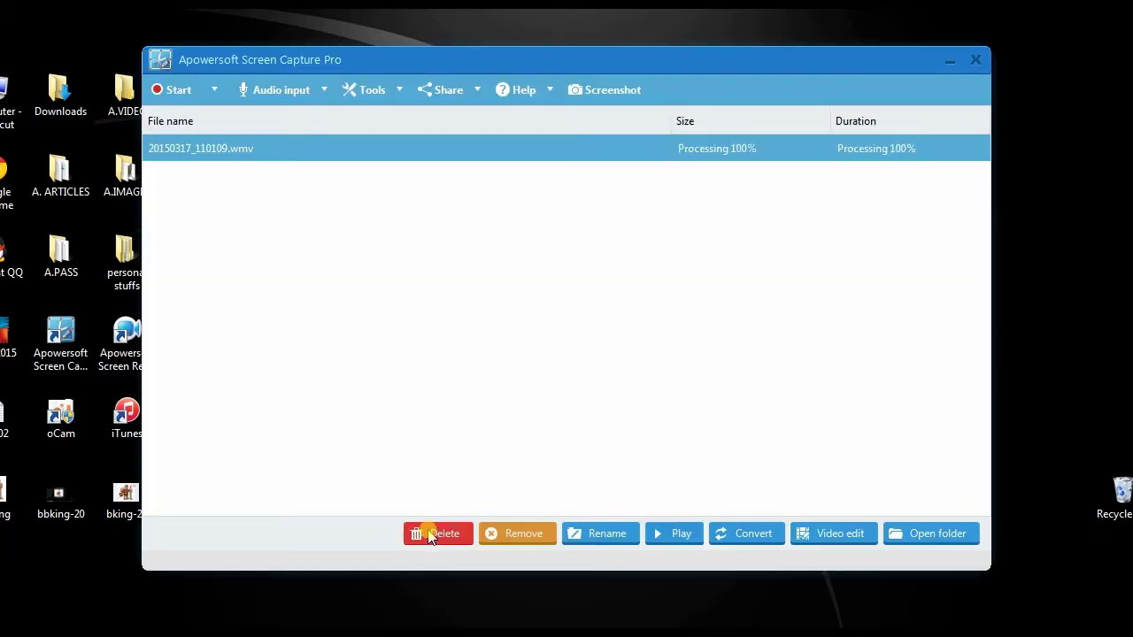